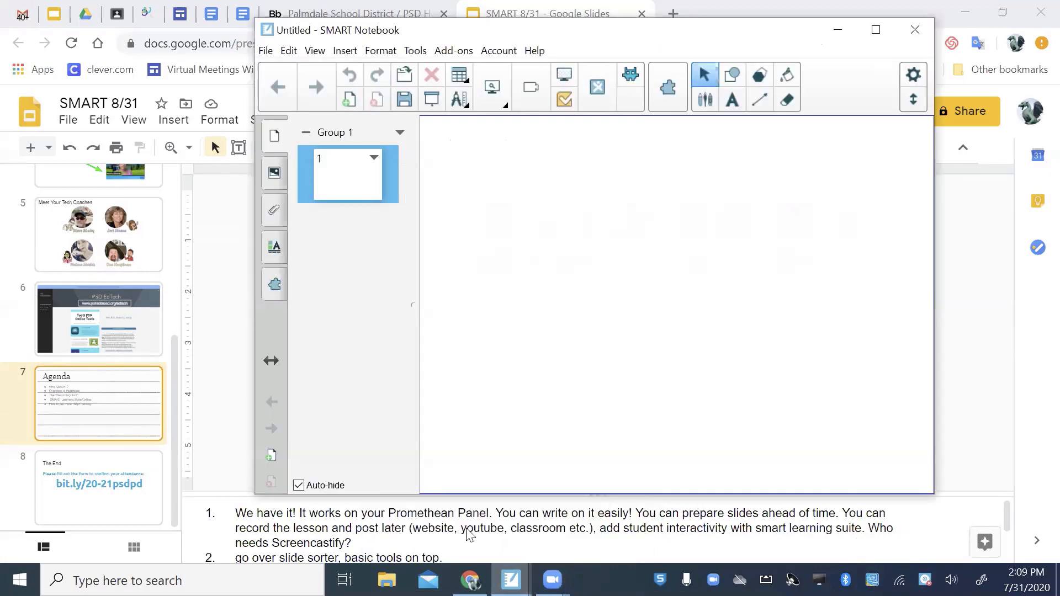
Maximize the SMART Notebook window so the blank page fills the screen
left_click_drag(762, 22, 692, 42)
left_click(793, 50)
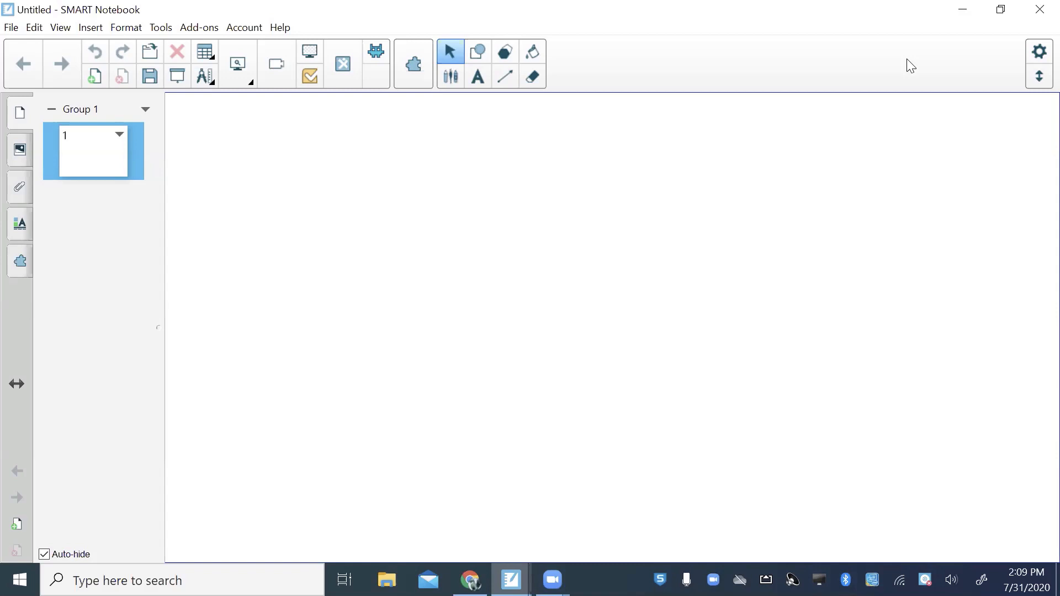
left_click(475, 547)
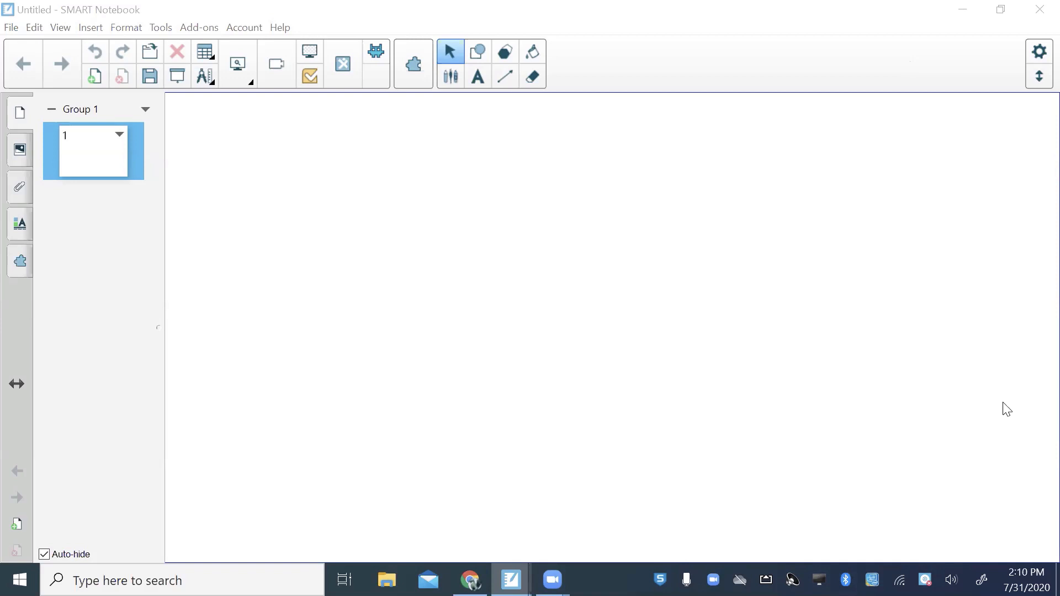
With the purple pen, draw a long left-pointing arrow and two short up arrows near the page's upper-left corner
left_click(451, 77)
left_click(604, 77)
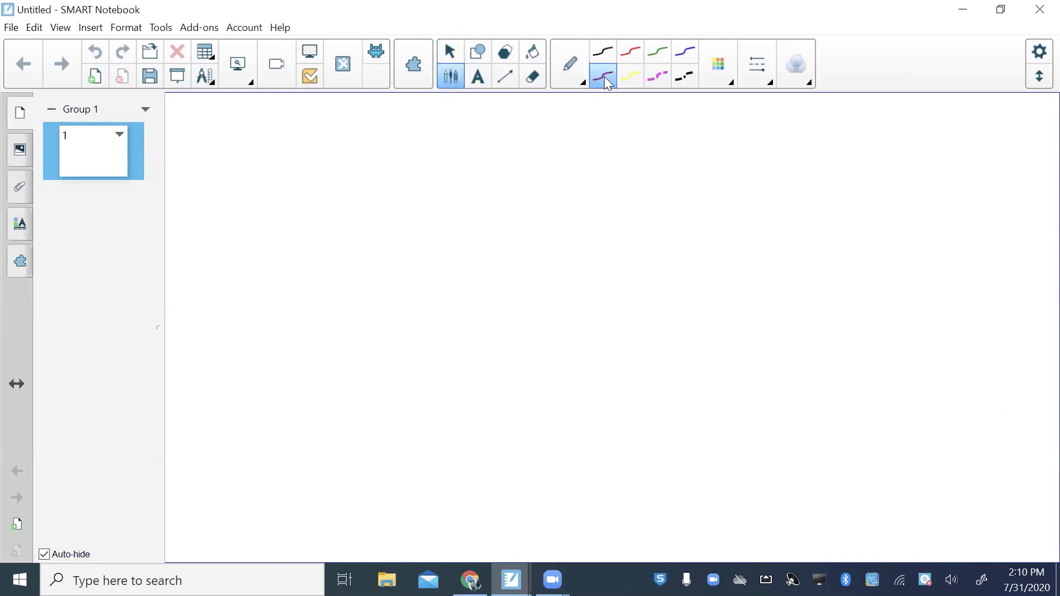
mouse_move(342, 151)
left_mouse_down()
mouse_move(142, 156)
mouse_move(164, 177)
left_mouse_up()
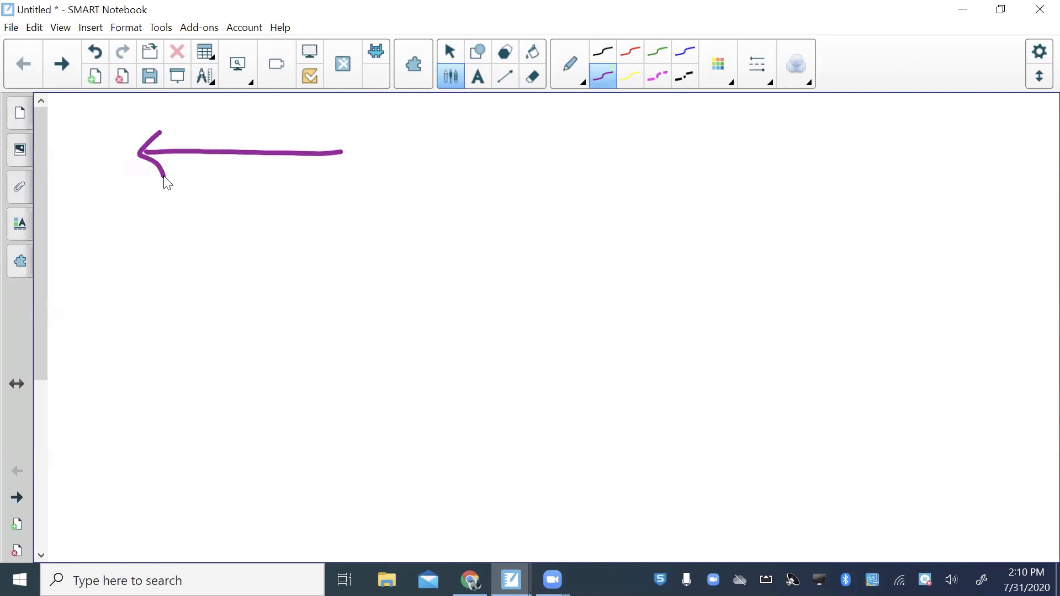
left_click(21, 116)
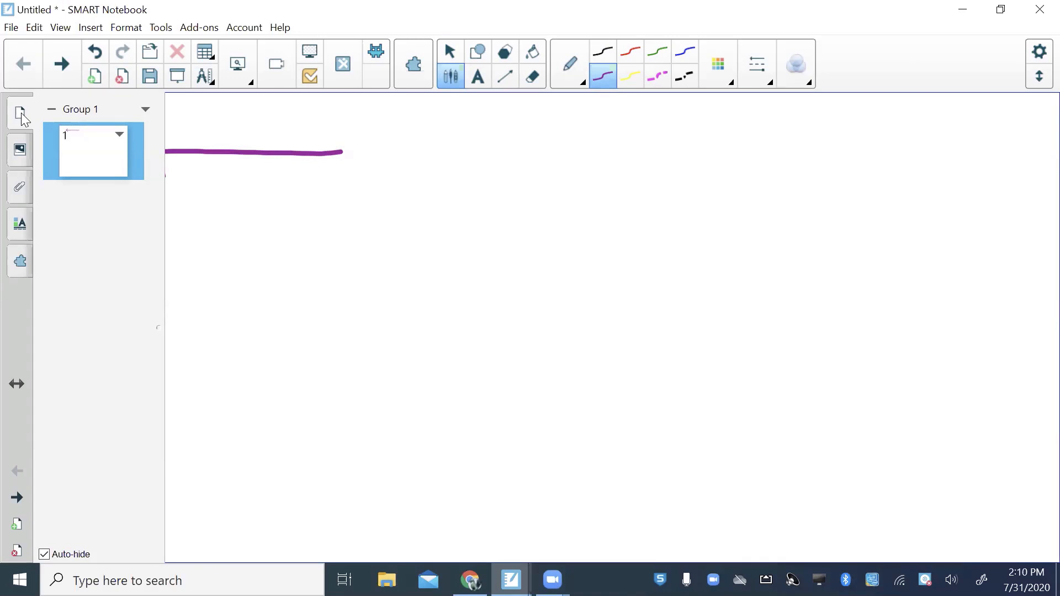
left_click(190, 223)
mouse_move(96, 146)
left_mouse_down()
mouse_move(95, 103)
mouse_move(121, 122)
mouse_move(112, 110)
mouse_move(132, 110)
left_mouse_up()
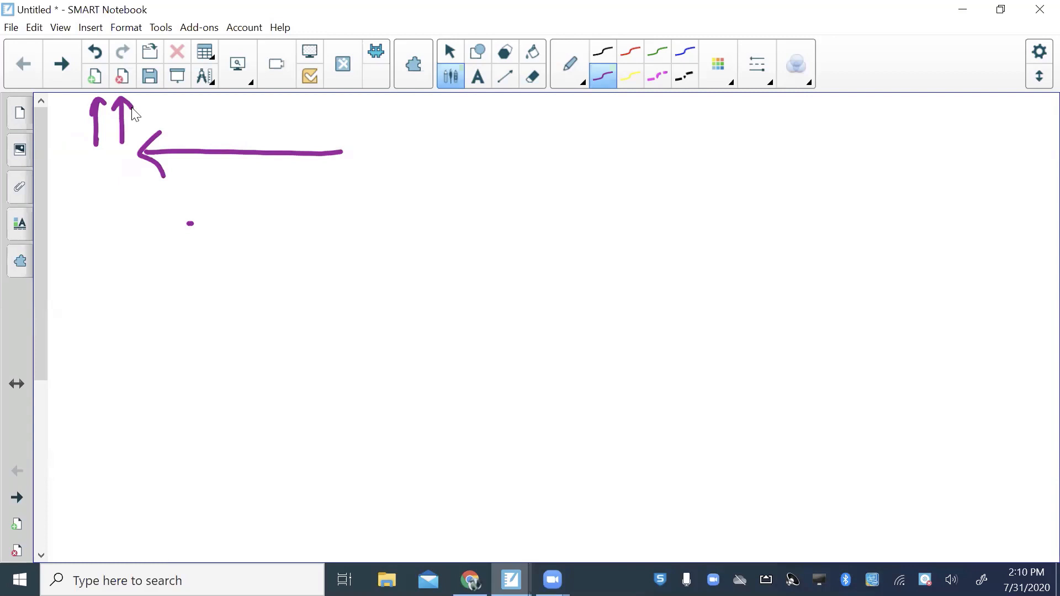
Show the page sorter, add a blank page after page 1 and delete that new page again
left_click(22, 114)
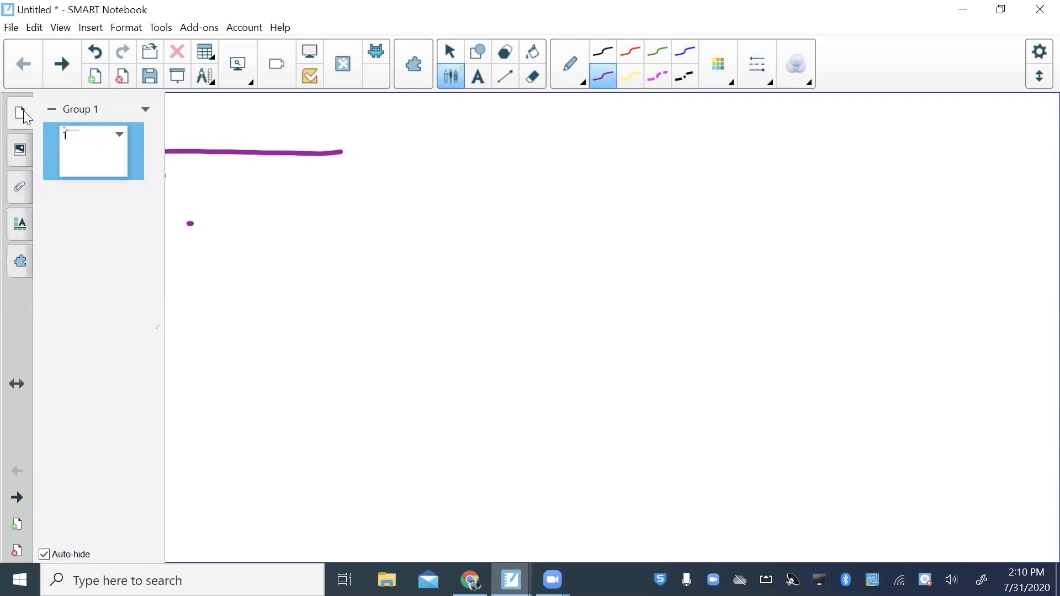
left_click(95, 75)
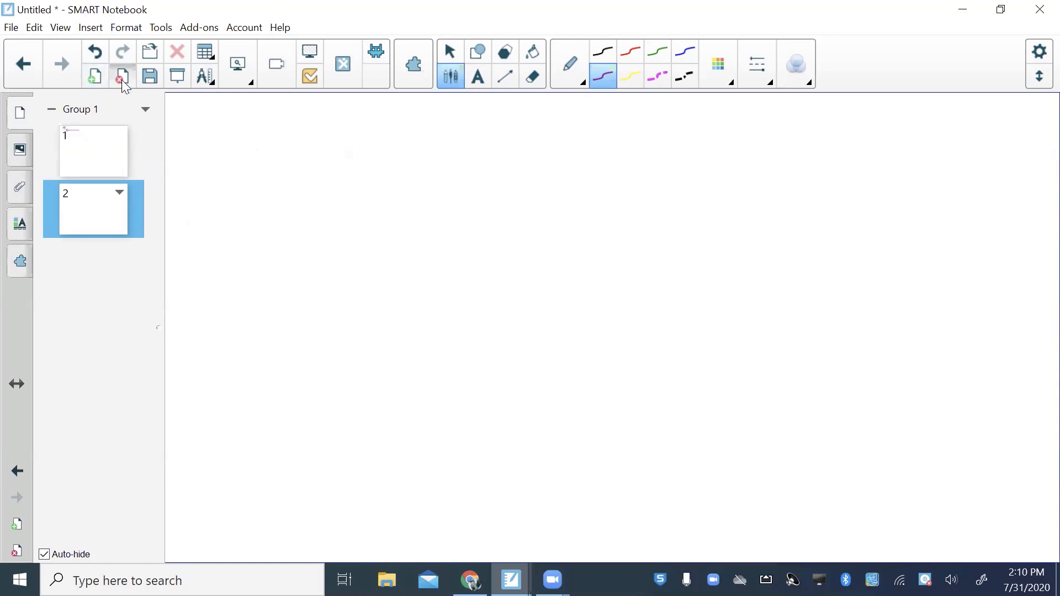
left_click(122, 79)
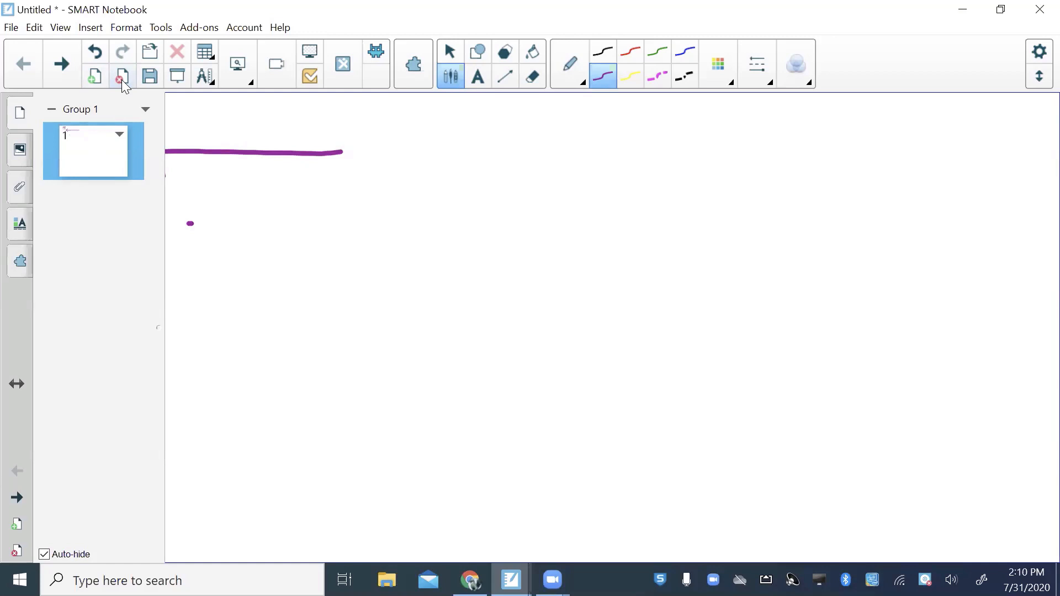
Look through the Gallery, Attachments, Properties and Add-ons sections, and return through the page sorter to the drawing page
left_click(20, 152)
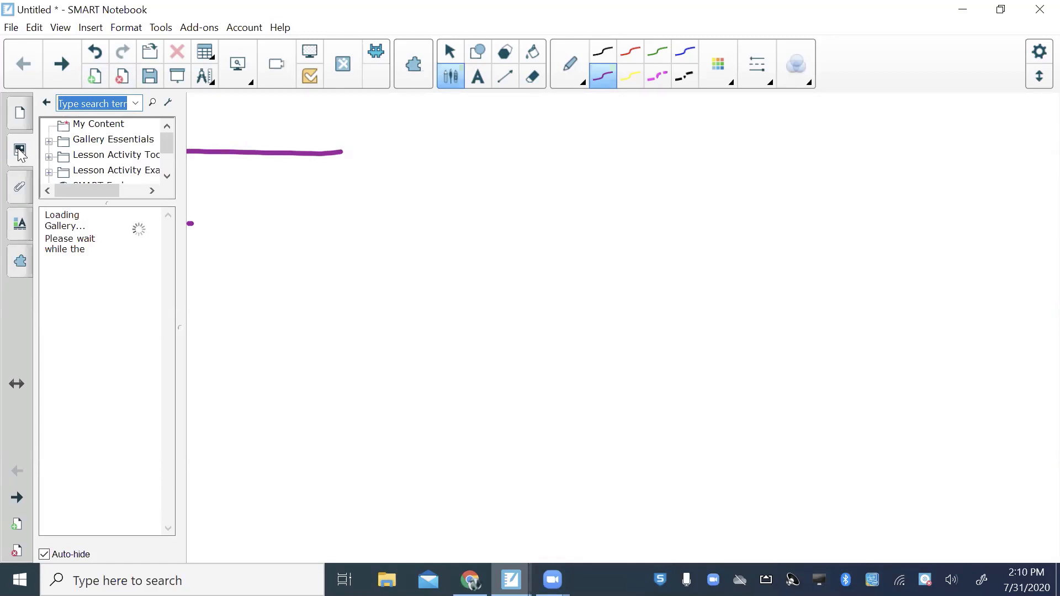
left_click(25, 191)
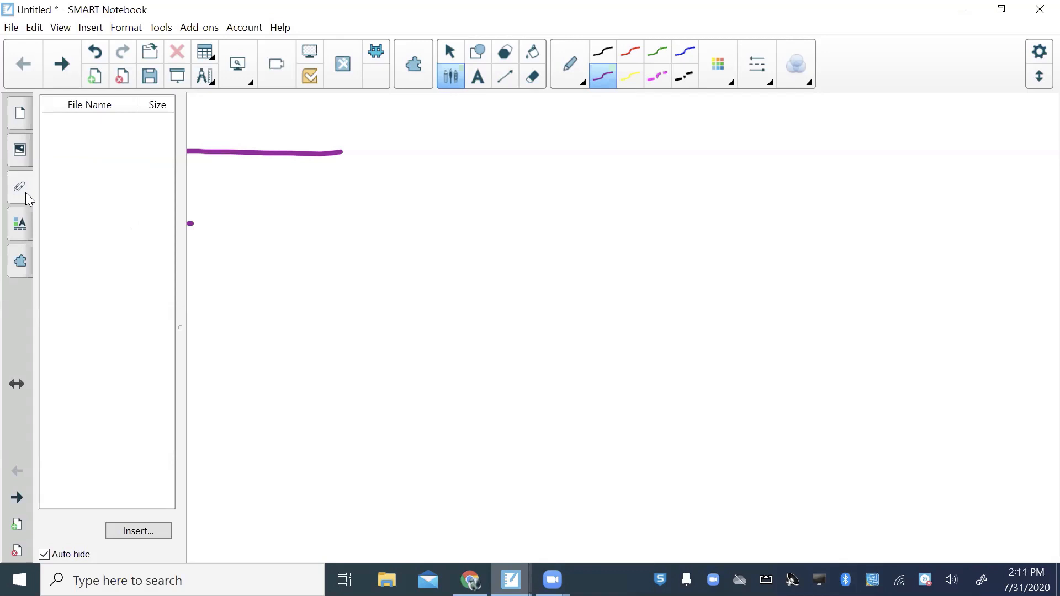
left_click(22, 224)
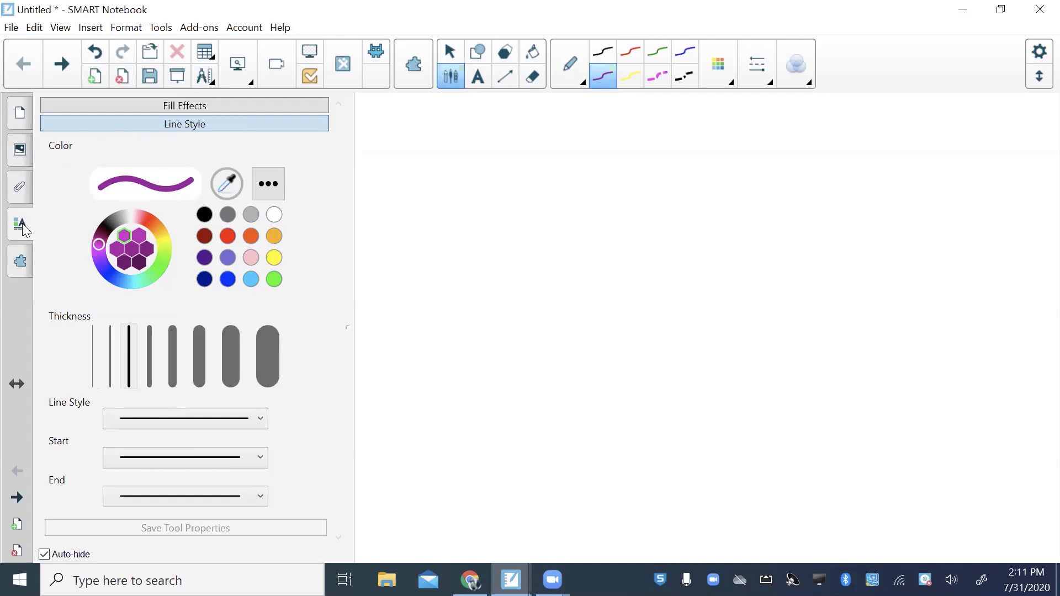
left_click(20, 260)
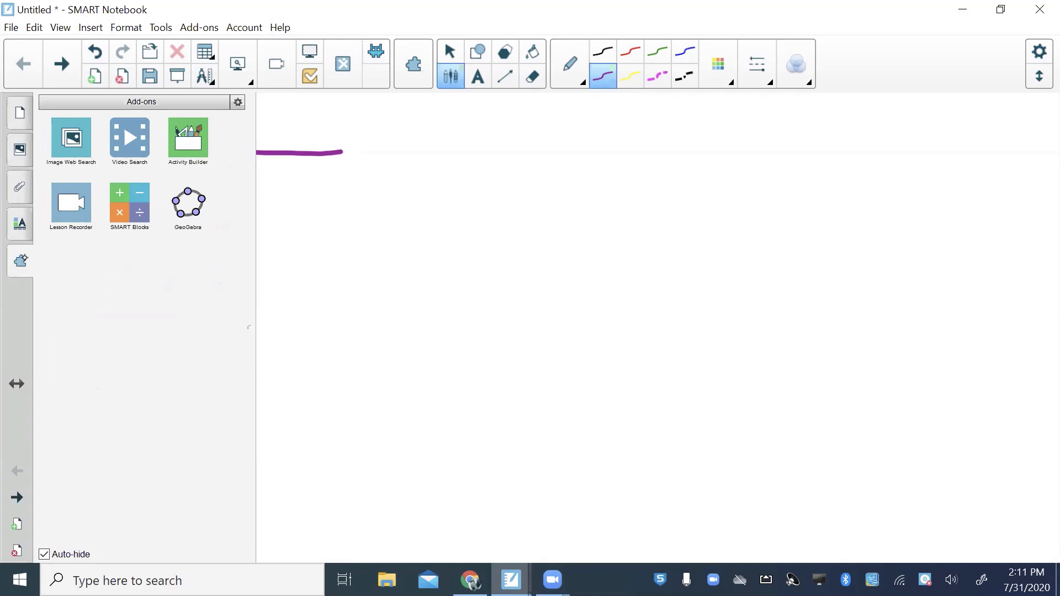
left_click(19, 112)
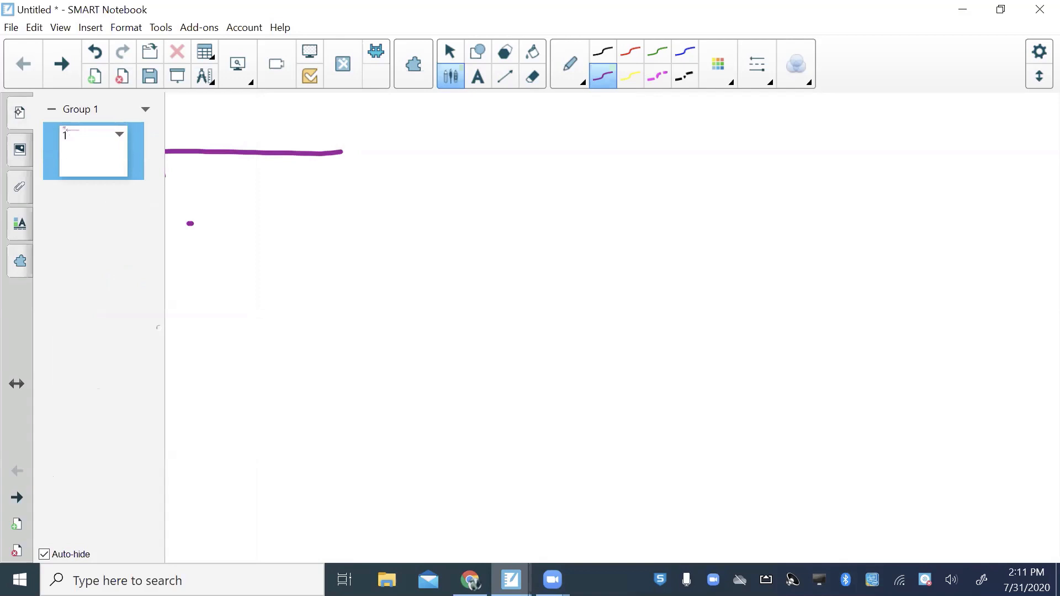
left_click(213, 271)
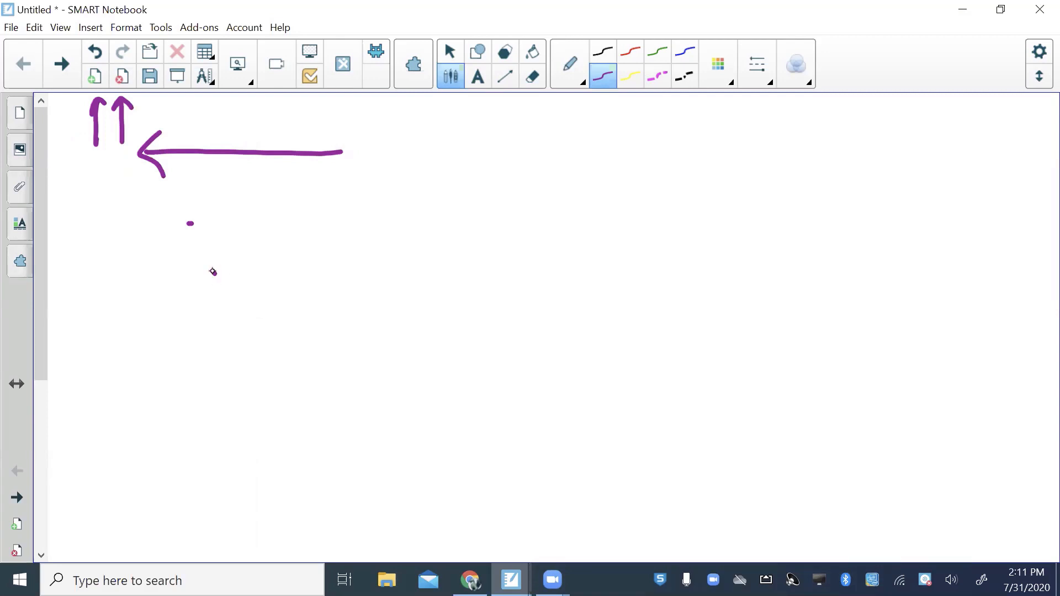
Draw a small purple up arrow above the long arrow, and show the page full screen with the floating toolbar below the dots
mouse_move(239, 137)
left_mouse_down()
mouse_move(239, 102)
mouse_move(250, 114)
left_mouse_up()
left_click(251, 83)
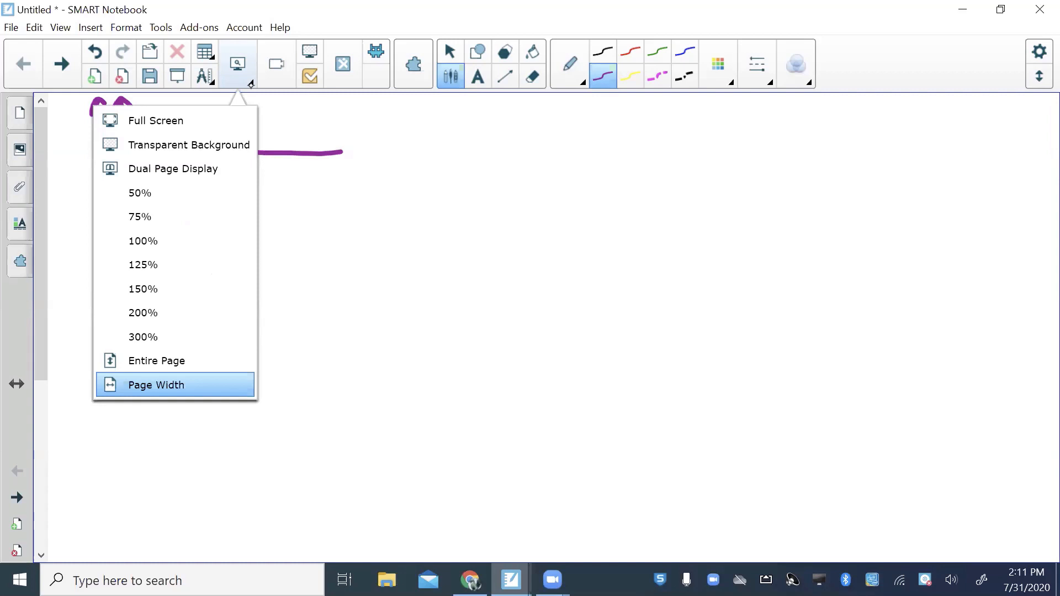
left_click(152, 119)
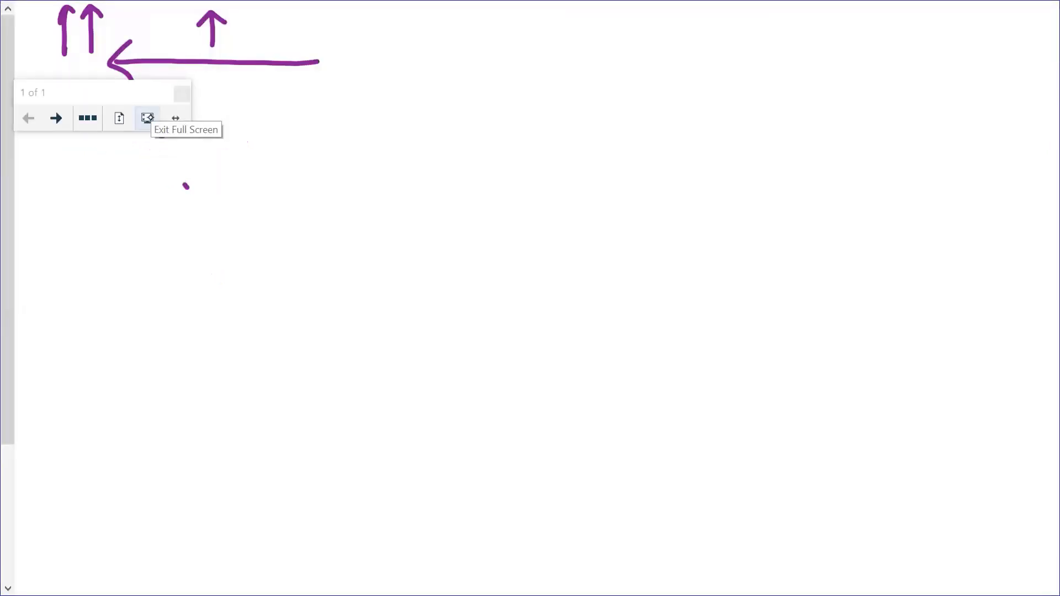
left_click_drag(84, 95, 94, 96)
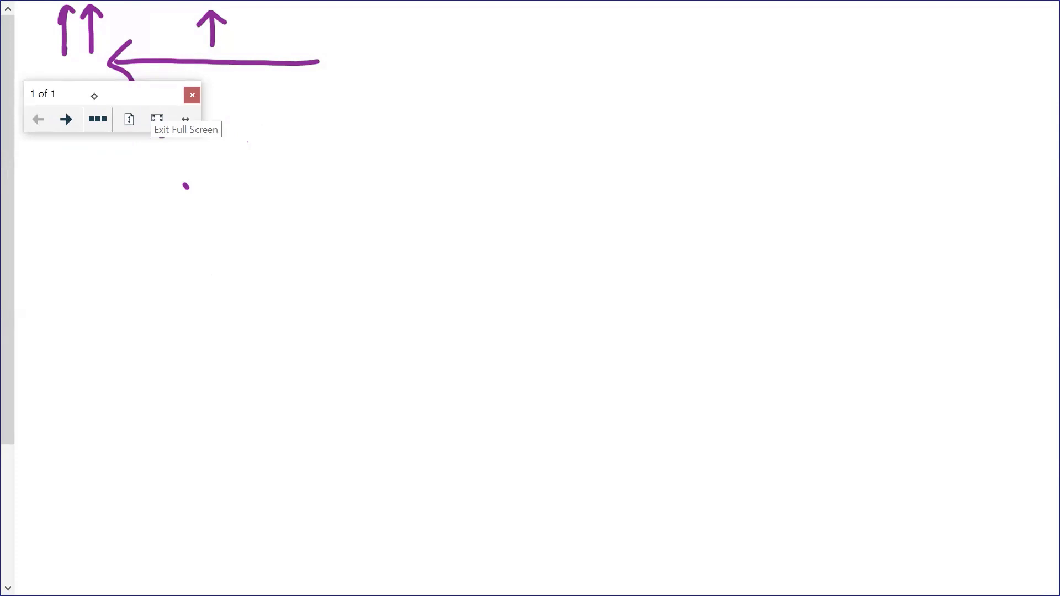
left_click_drag(95, 96, 160, 236)
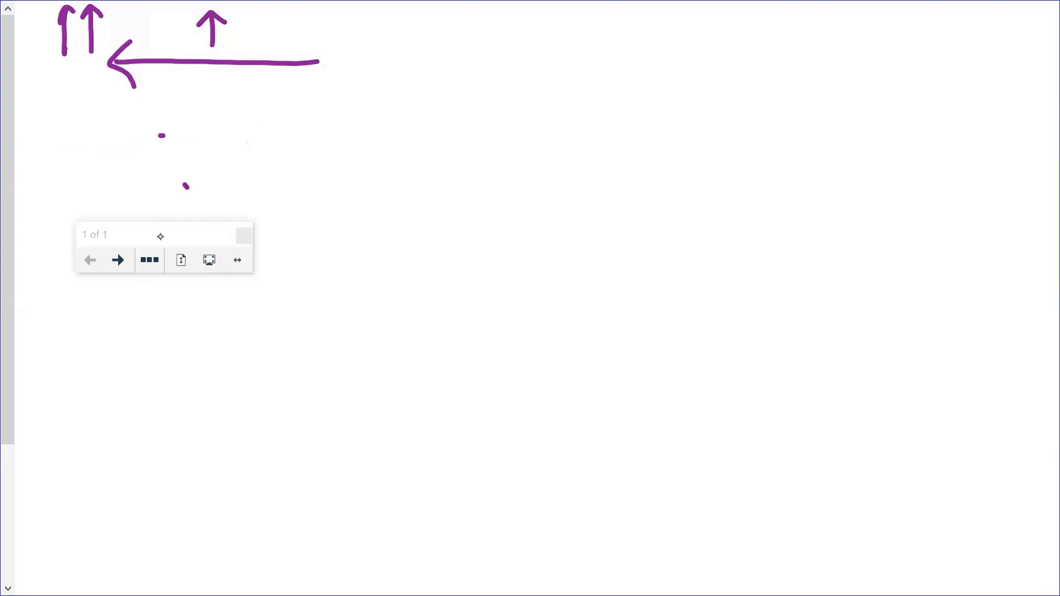
Write "Hello" in large letters mid-page with the thick red Calligraphic Pen
right_click(141, 241)
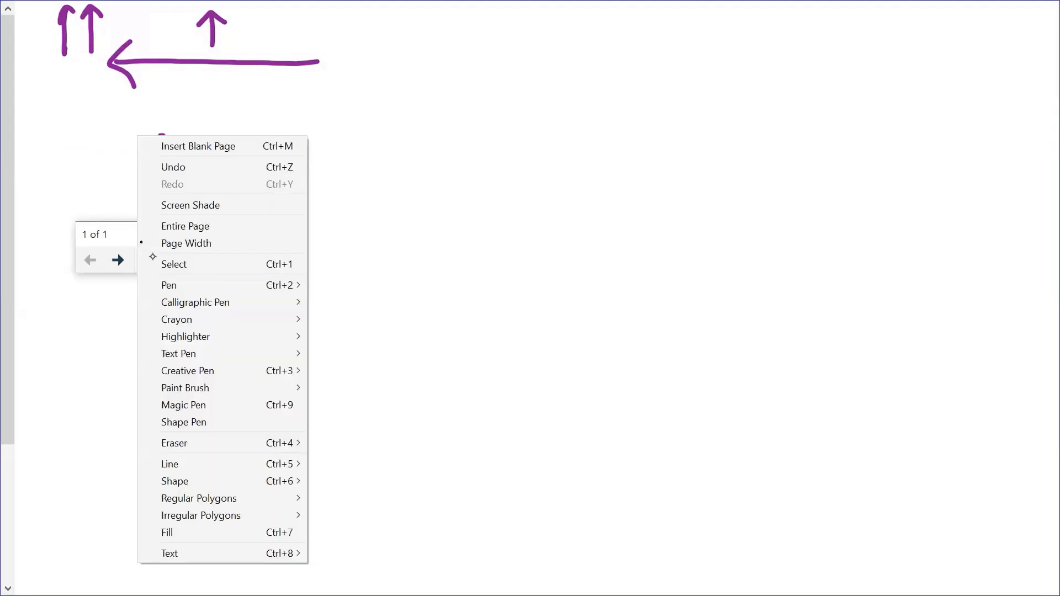
mouse_move(241, 304)
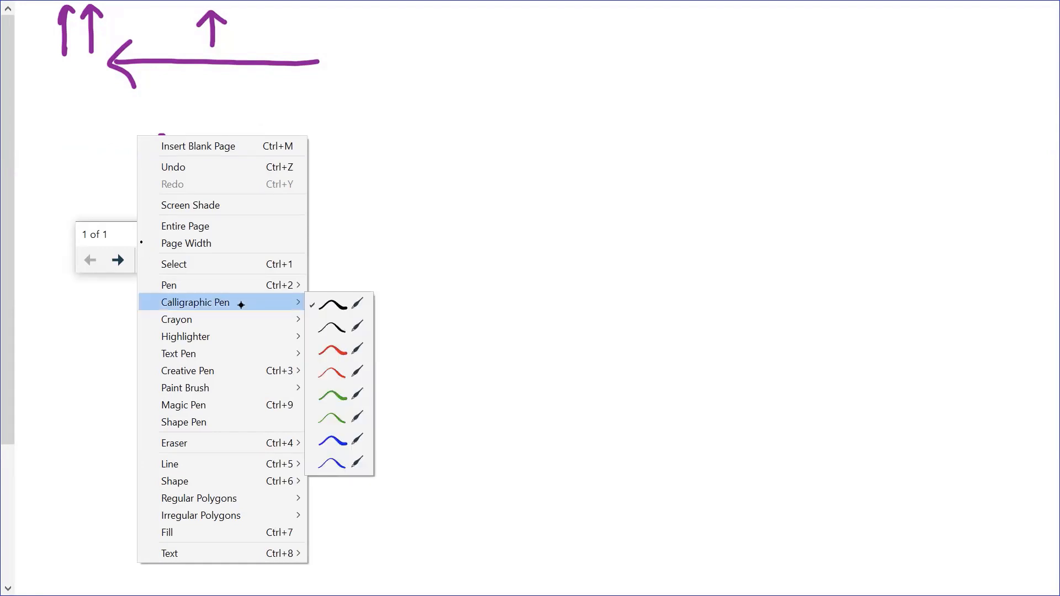
left_click(344, 354)
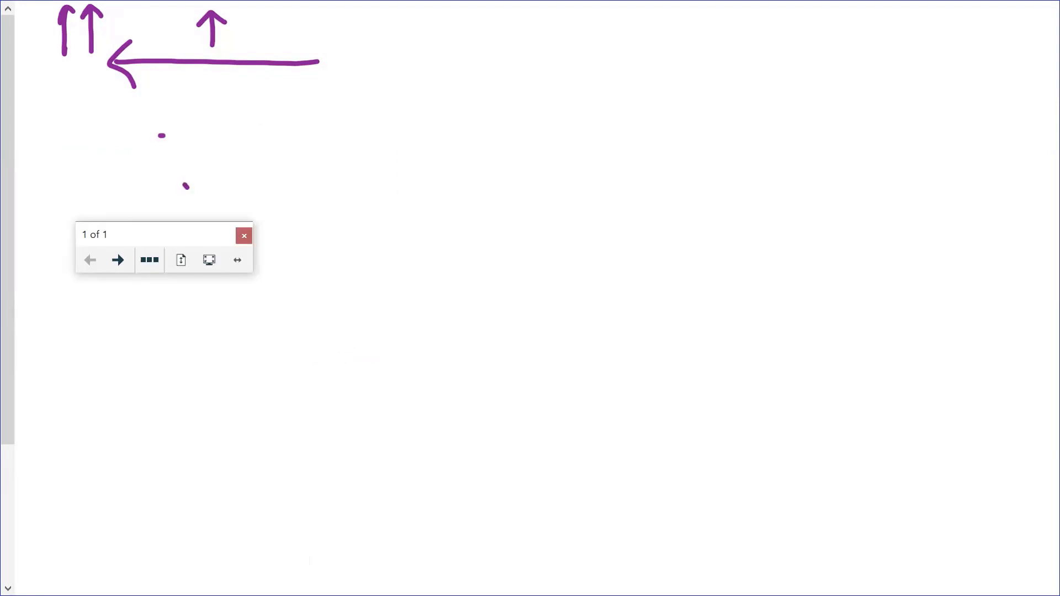
left_click_drag(406, 131, 396, 264)
left_click_drag(446, 135, 449, 269)
mouse_move(407, 196)
left_mouse_down()
mouse_move(441, 242)
mouse_move(453, 205)
left_mouse_up()
mouse_move(460, 238)
left_mouse_down()
mouse_move(497, 217)
mouse_move(560, 137)
mouse_move(611, 134)
left_mouse_up()
mouse_move(592, 183)
left_mouse_down()
mouse_move(617, 205)
mouse_move(656, 200)
left_mouse_up()
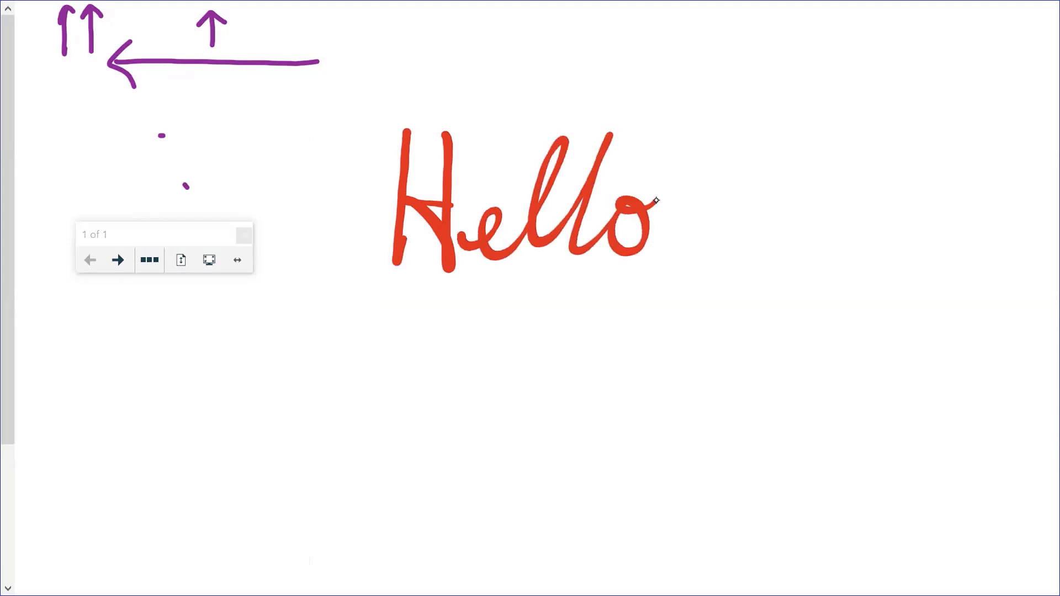
Draw a red up arrow pointing at the floating toolbar's full-screen control, and exit full screen
mouse_move(212, 335)
left_mouse_down()
mouse_move(212, 283)
mouse_move(198, 302)
mouse_move(221, 291)
left_mouse_up()
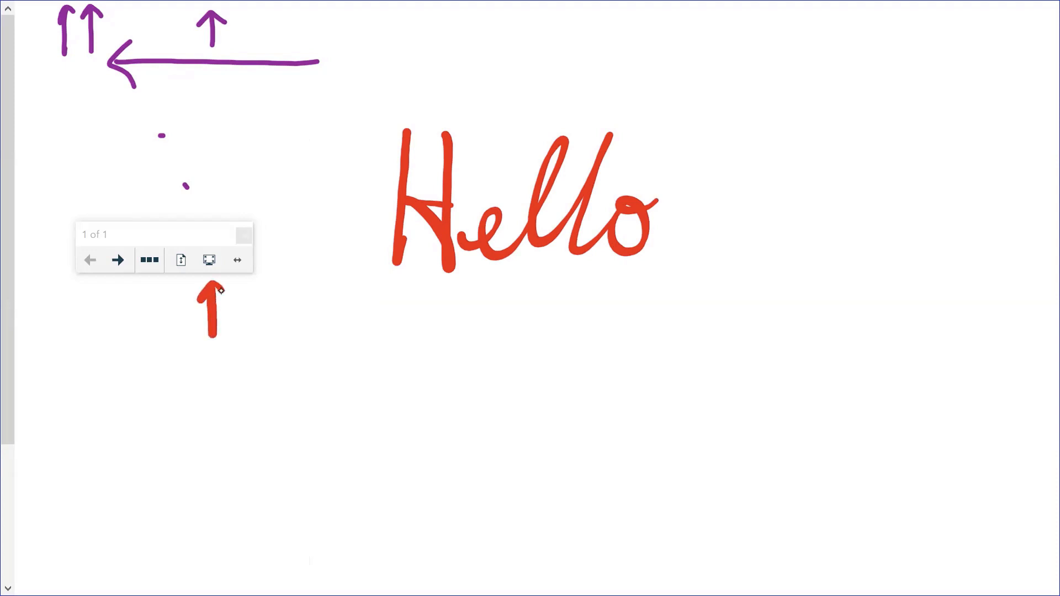
left_click(209, 260)
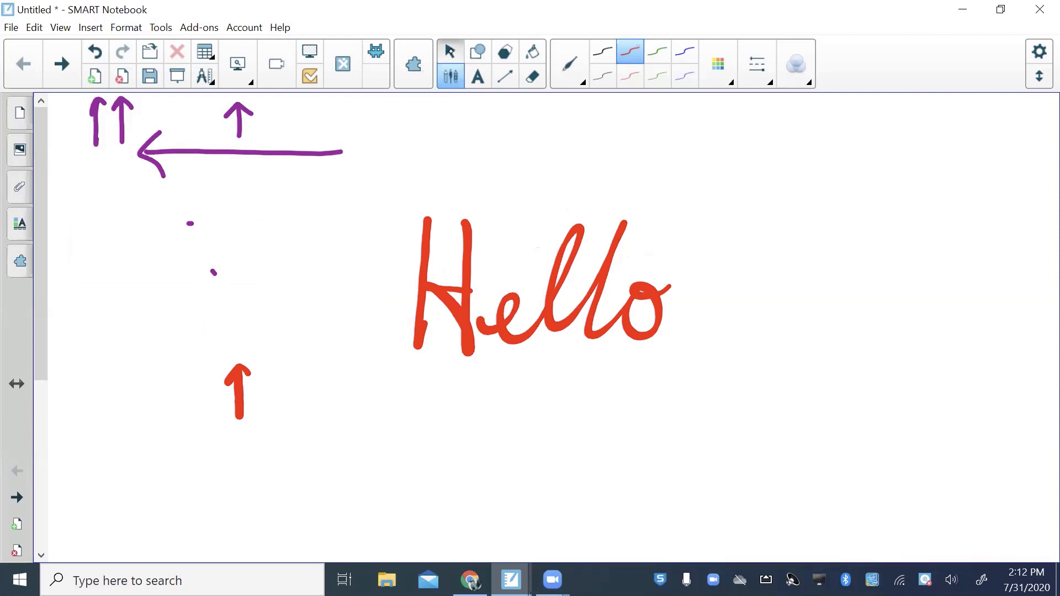
Draw a short black wavy line with the pen near the page's upper edge, above the word "Hello"
left_click(451, 51)
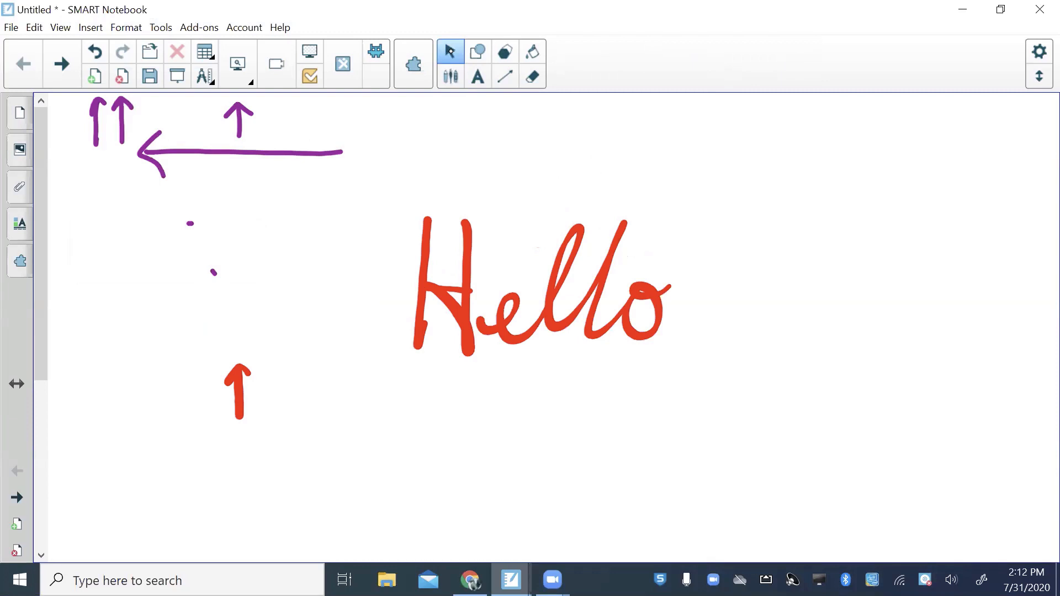
left_click_drag(440, 98, 501, 120)
left_click(450, 76)
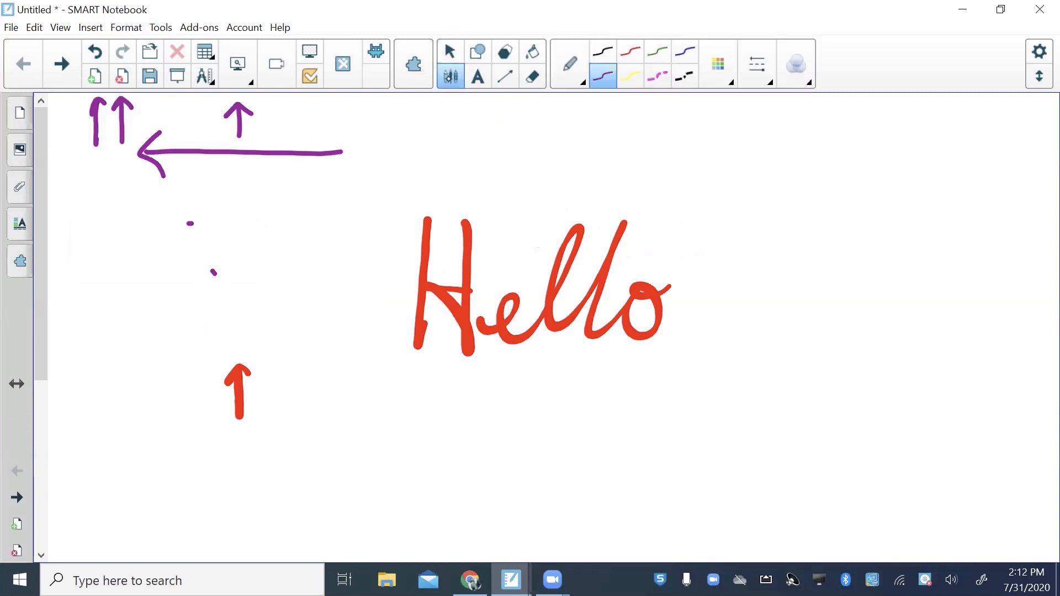
left_click(602, 52)
mouse_move(430, 103)
left_mouse_down()
mouse_move(536, 114)
mouse_move(548, 101)
left_mouse_up()
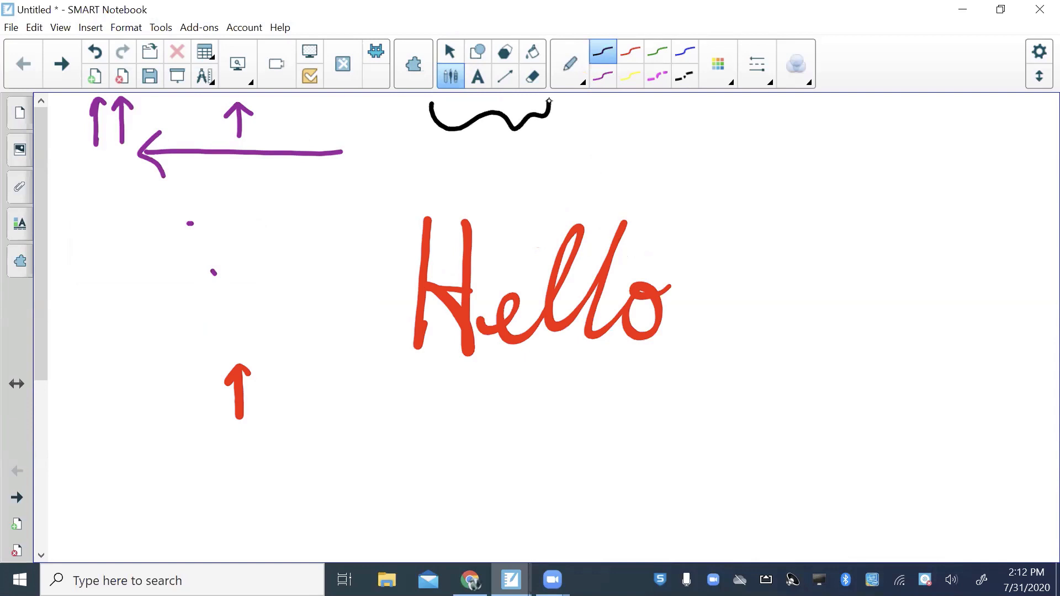
Move "Hello" and the long purple arrow to the page's right side, and reposition the three small purple up arrows
left_click(450, 52)
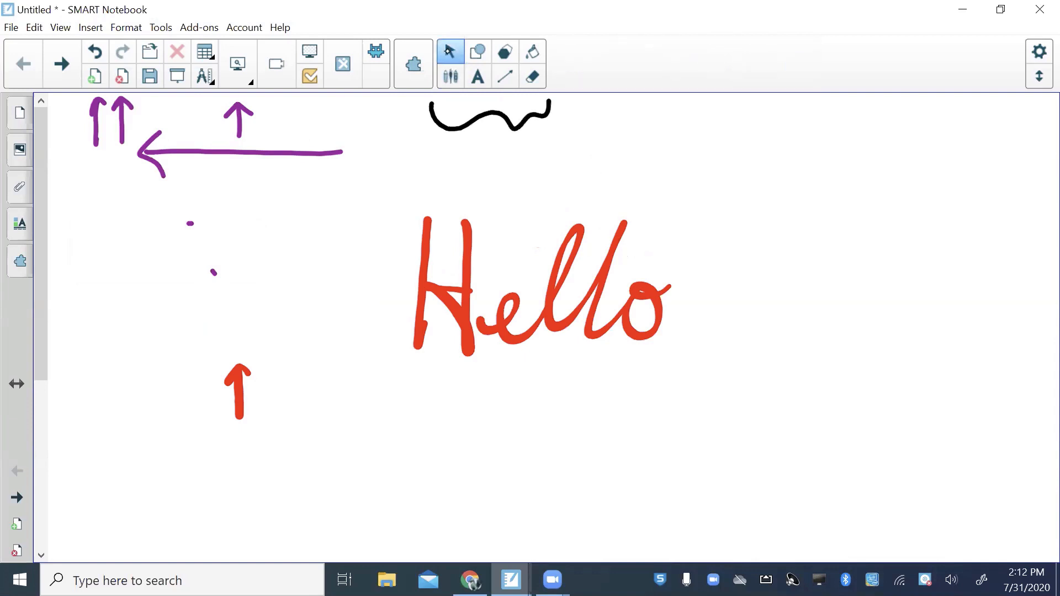
left_click_drag(542, 285, 870, 346)
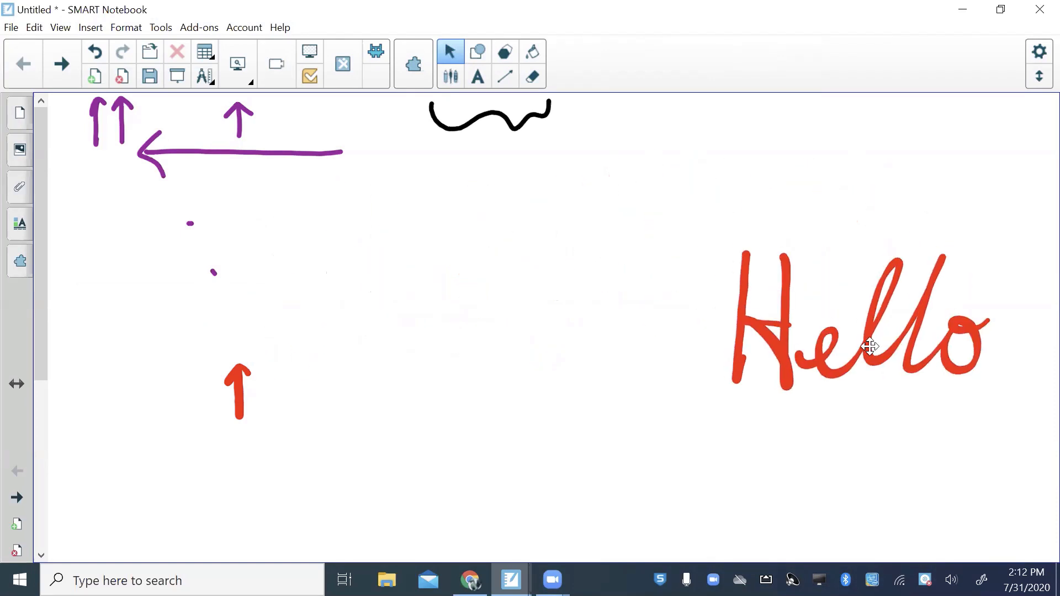
mouse_move(288, 157)
left_mouse_down()
mouse_move(286, 250)
mouse_move(427, 265)
mouse_move(623, 234)
mouse_move(995, 215)
mouse_move(973, 215)
left_mouse_up()
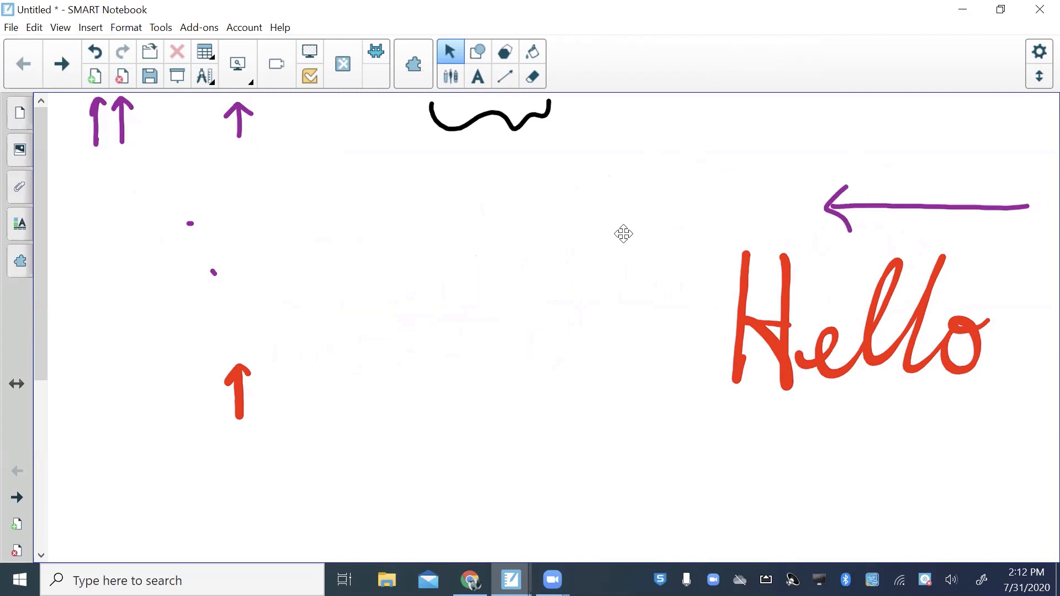
left_click_drag(239, 120, 270, 211)
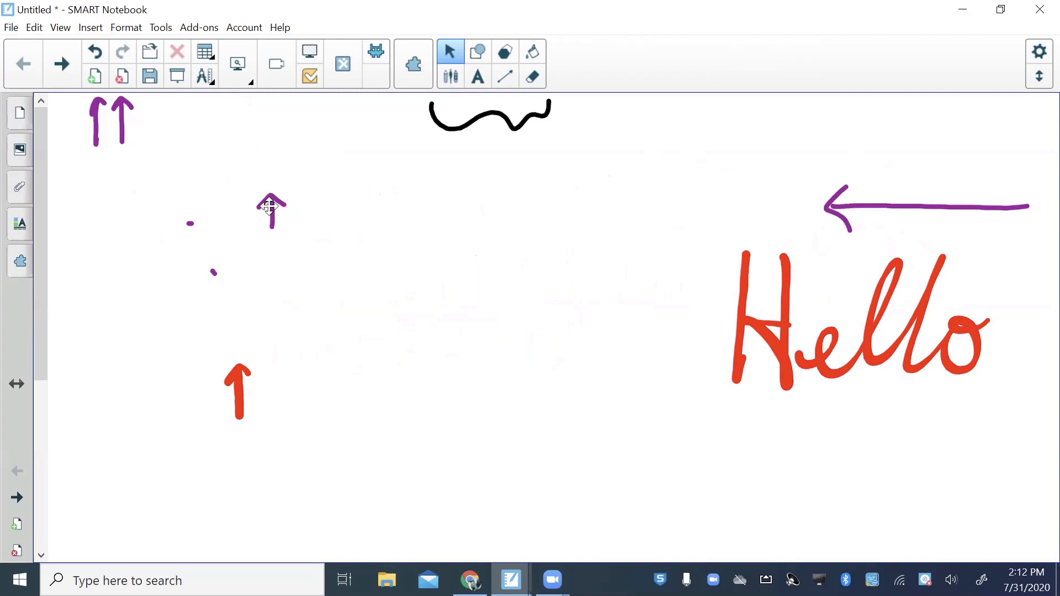
left_click_drag(122, 124, 250, 152)
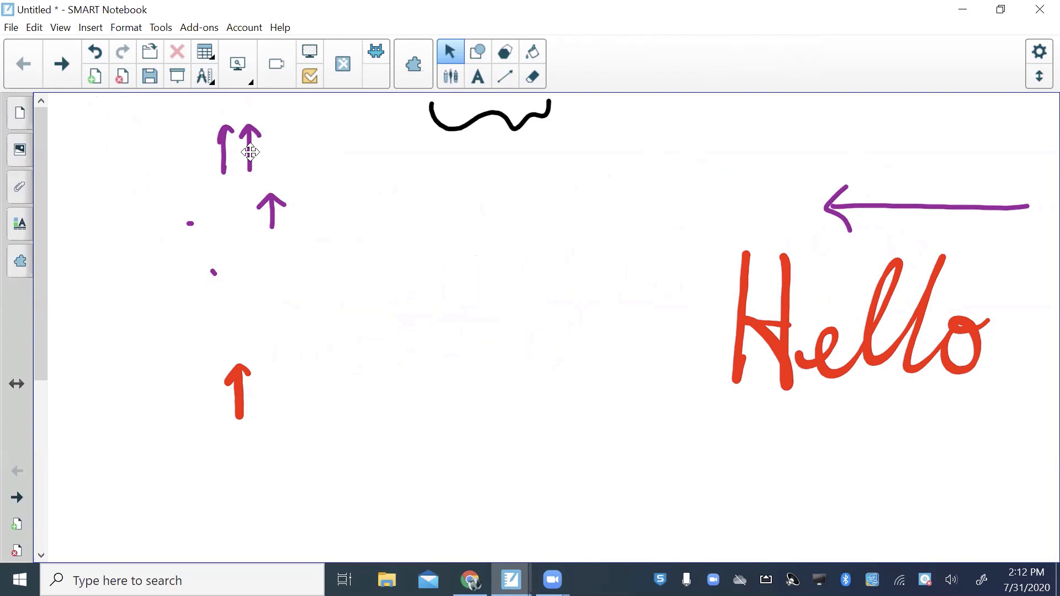
Draw a black up arrow with the pen between the wavy line and the long purple arrow
left_click(450, 76)
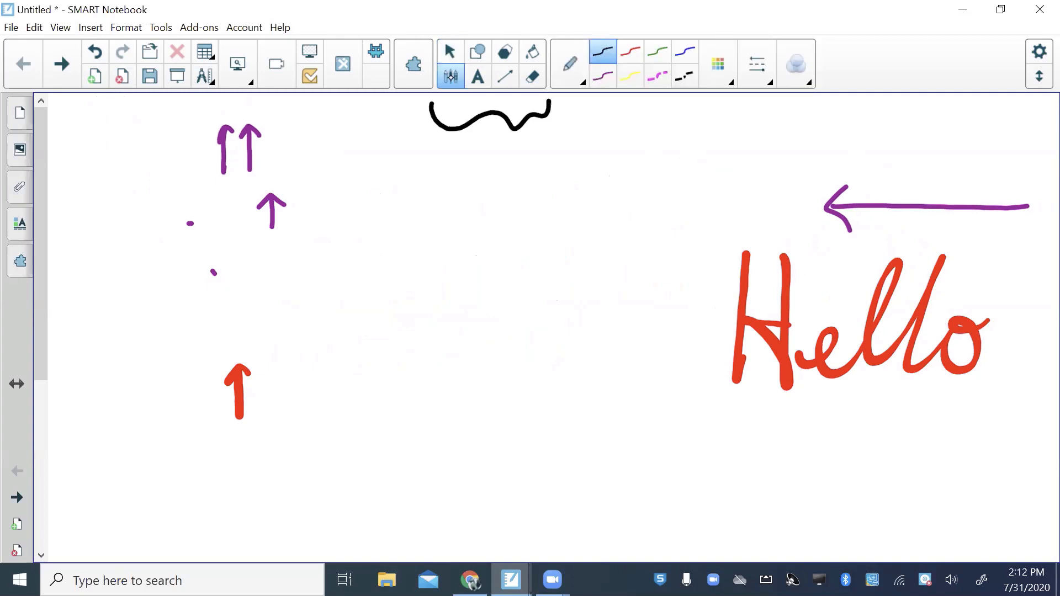
mouse_move(643, 197)
left_mouse_down()
mouse_move(665, 128)
mouse_move(639, 133)
mouse_move(691, 131)
left_mouse_up()
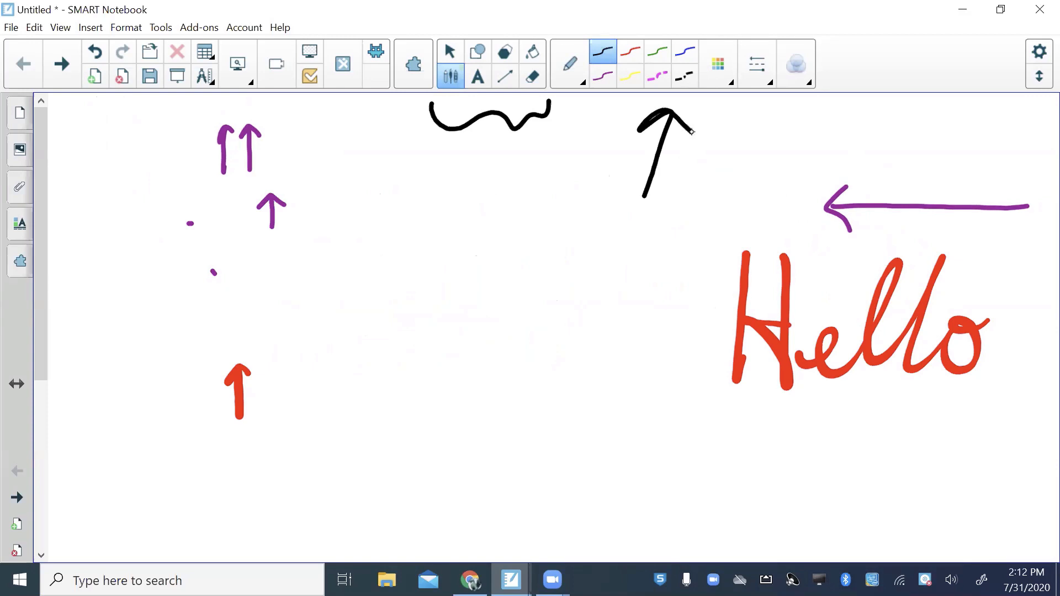
With the Creative Pen's smiley-face style, draw an arched trail of smileys mid-page and a single smiley beside it
left_click(583, 81)
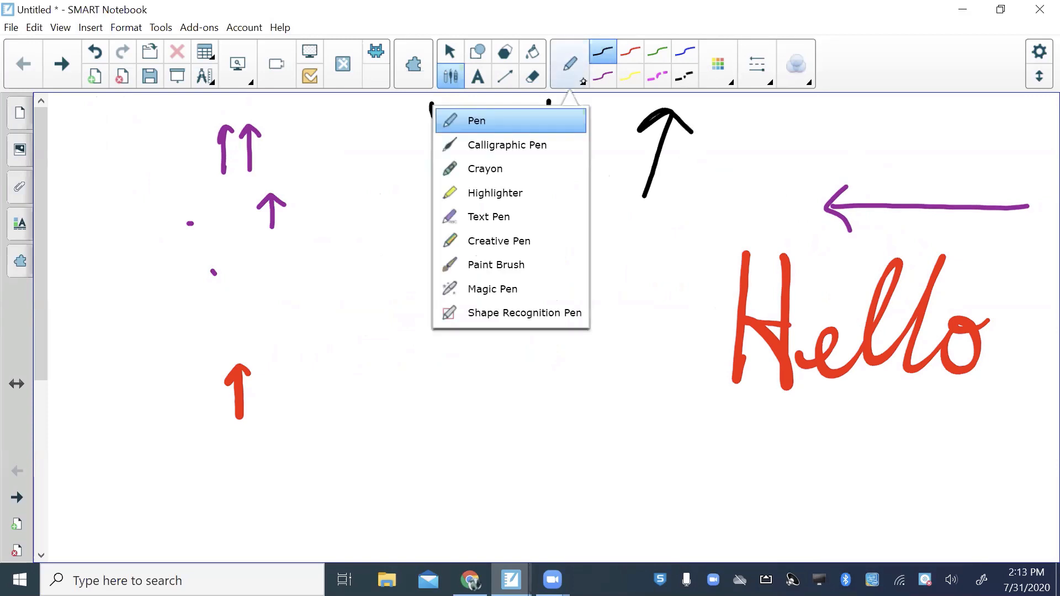
left_click(497, 240)
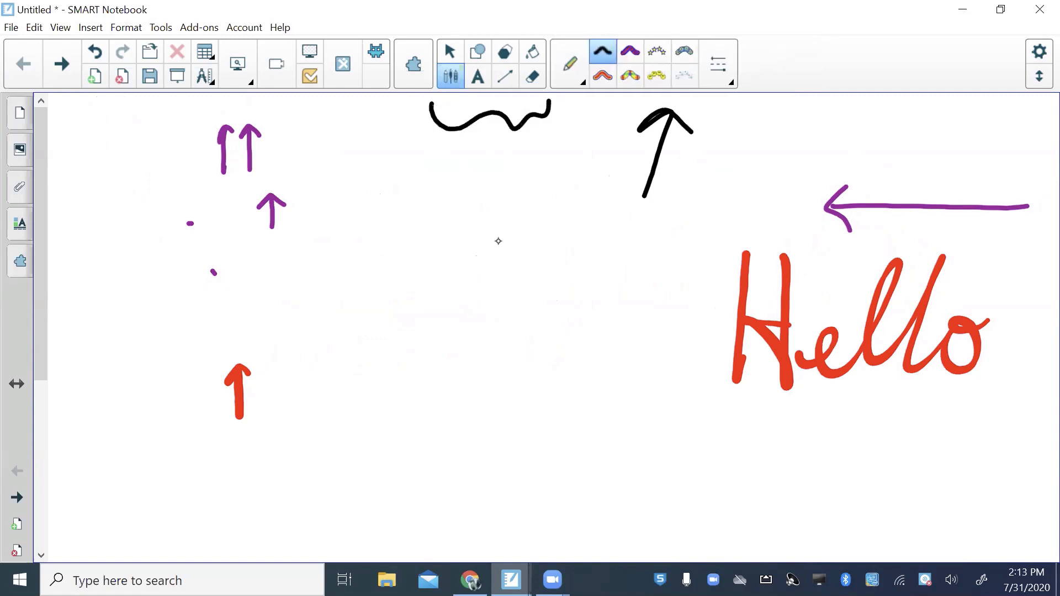
left_click(657, 76)
mouse_move(385, 296)
left_mouse_down()
mouse_move(428, 264)
mouse_move(542, 234)
mouse_move(573, 306)
mouse_move(592, 314)
left_mouse_up()
left_click(667, 248)
Draw a triangle below the smiley trail, a rectangle above it and a circle beside it with the Shape Recognition Pen
left_click(582, 82)
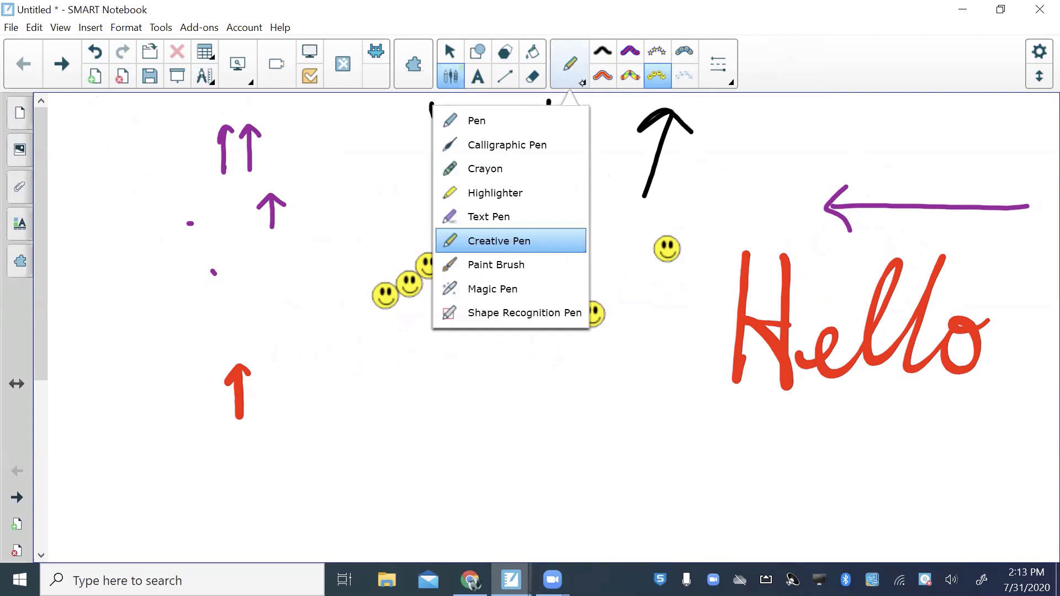
left_click(505, 313)
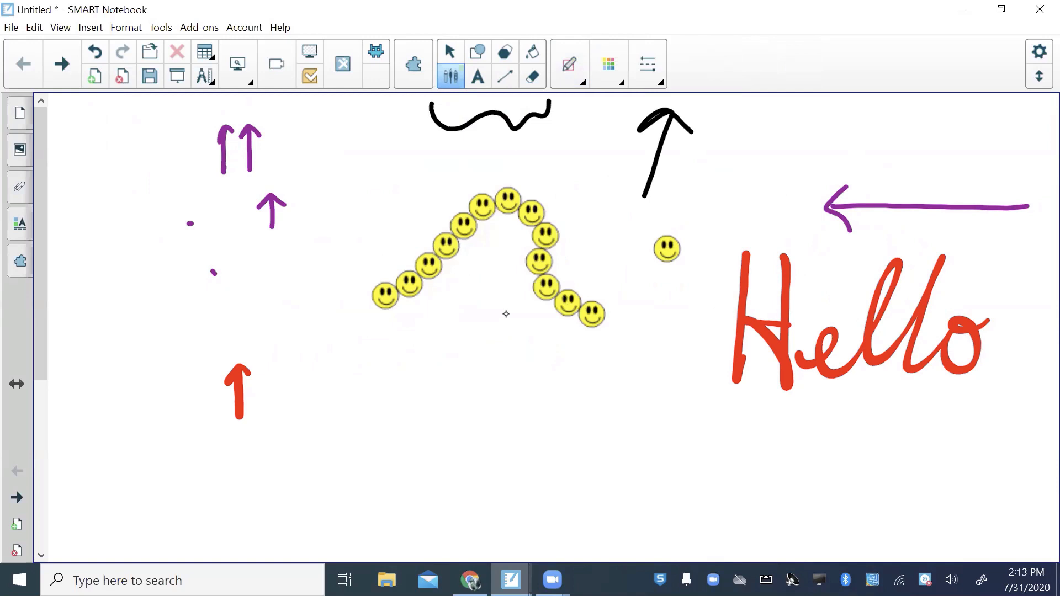
mouse_move(483, 301)
left_mouse_down()
mouse_move(426, 391)
mouse_move(531, 392)
mouse_move(483, 299)
left_mouse_up()
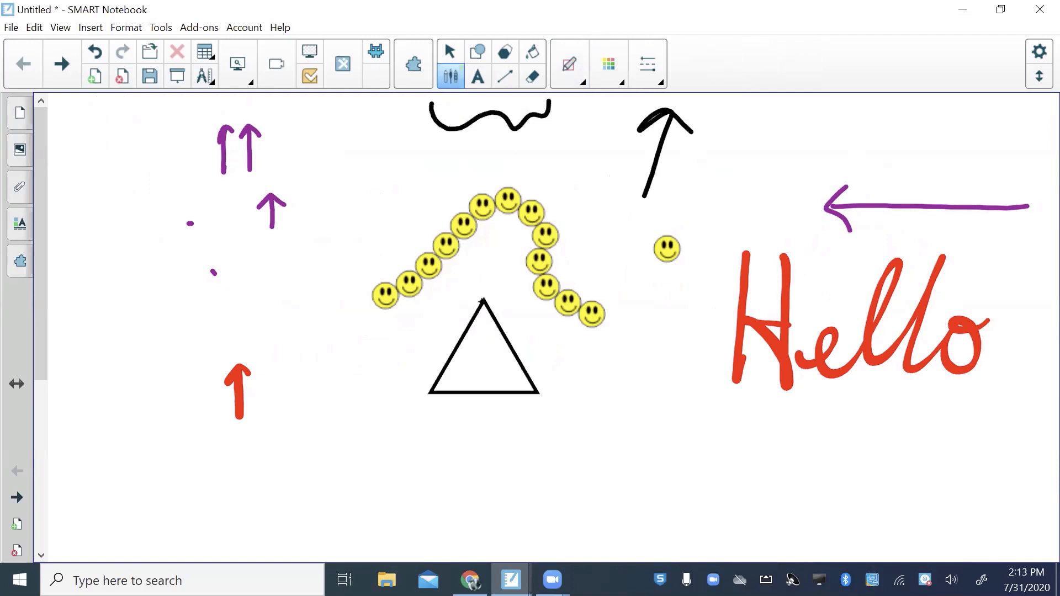
mouse_move(324, 129)
left_mouse_down()
mouse_move(338, 197)
mouse_move(414, 201)
mouse_move(408, 129)
mouse_move(325, 129)
left_mouse_up()
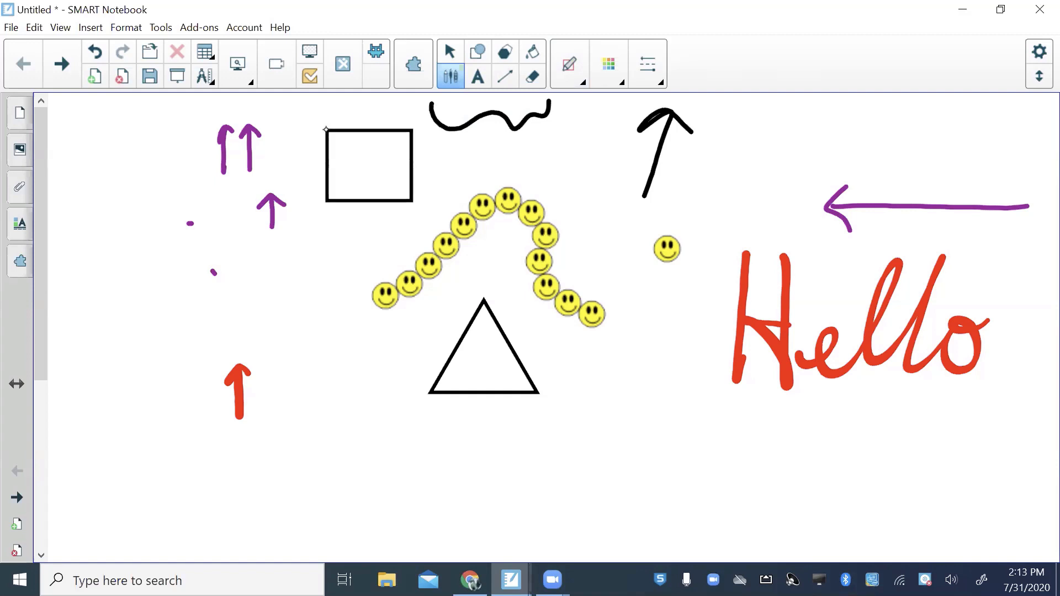
mouse_move(307, 248)
left_mouse_down()
mouse_move(307, 315)
mouse_move(296, 255)
left_mouse_up()
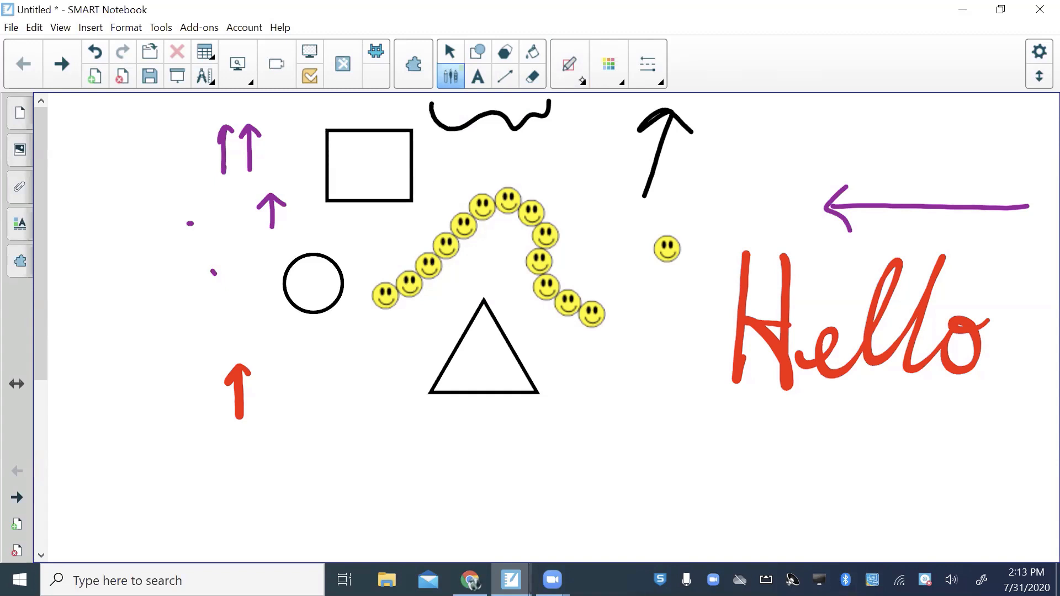
Draw two black arrows with the standard Pen: one pointing up through the wavy line, one slanting up beside the existing black arrow
left_click(582, 80)
left_click(476, 121)
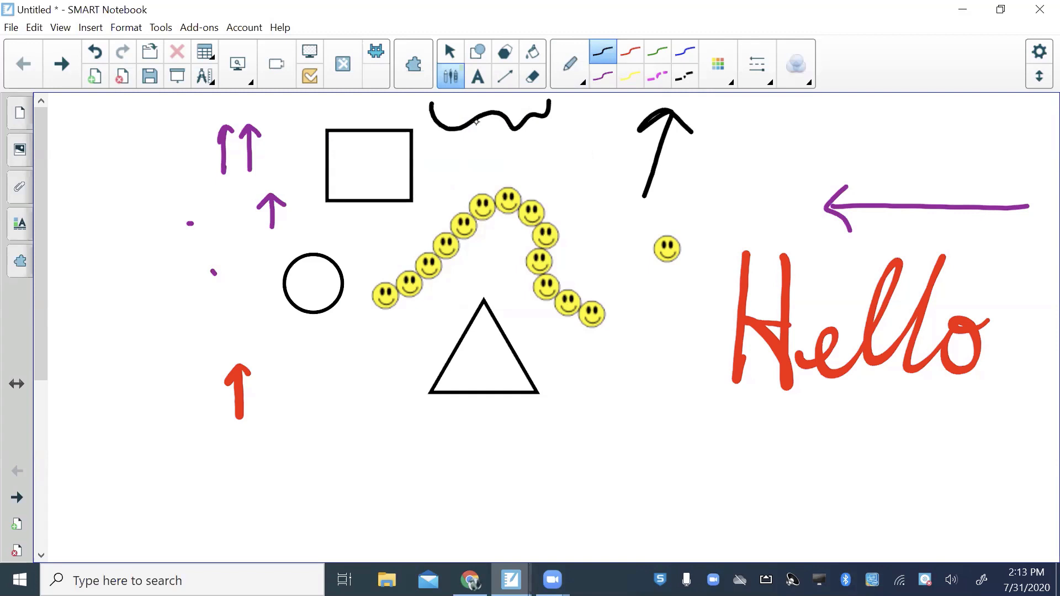
mouse_move(481, 173)
left_mouse_down()
mouse_move(485, 104)
mouse_move(501, 114)
left_mouse_up()
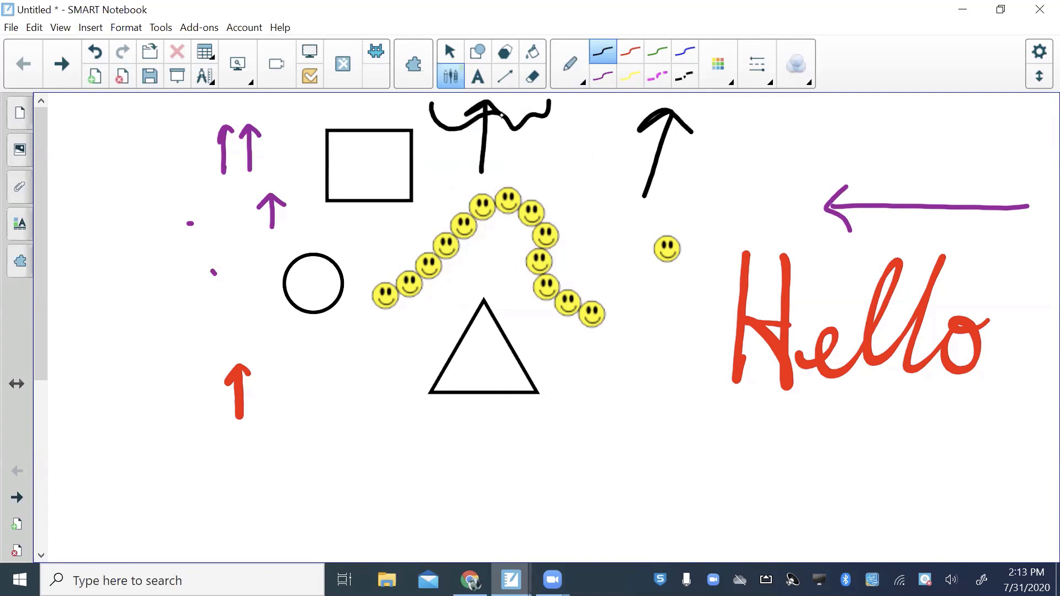
mouse_move(563, 168)
left_mouse_down()
mouse_move(630, 104)
mouse_move(628, 136)
left_mouse_up()
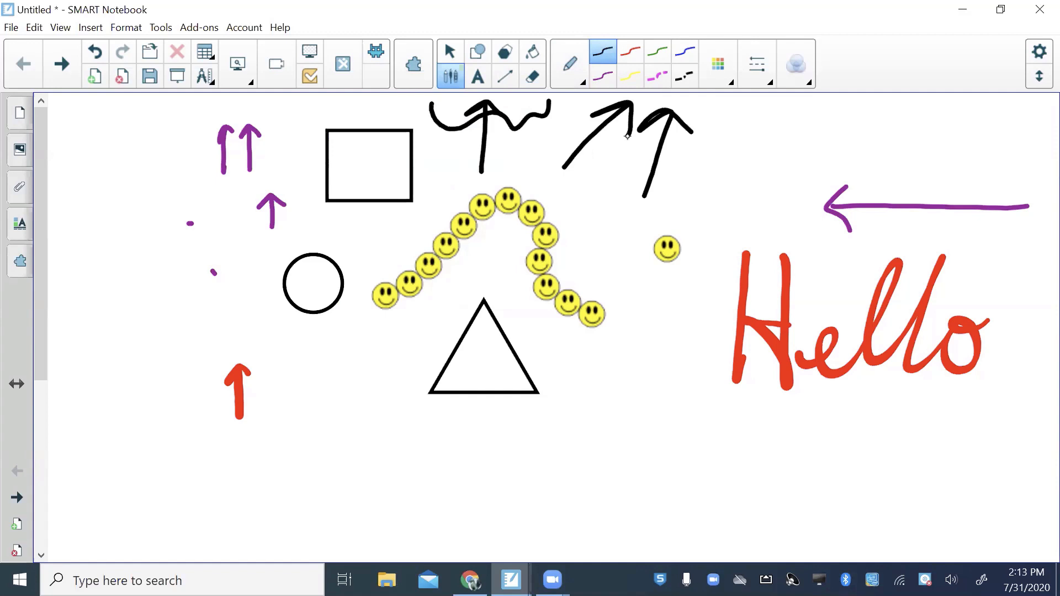
Use the Shapes tool to draw a circle near the long purple arrow and a rectangle around the single smiley
left_click(477, 52)
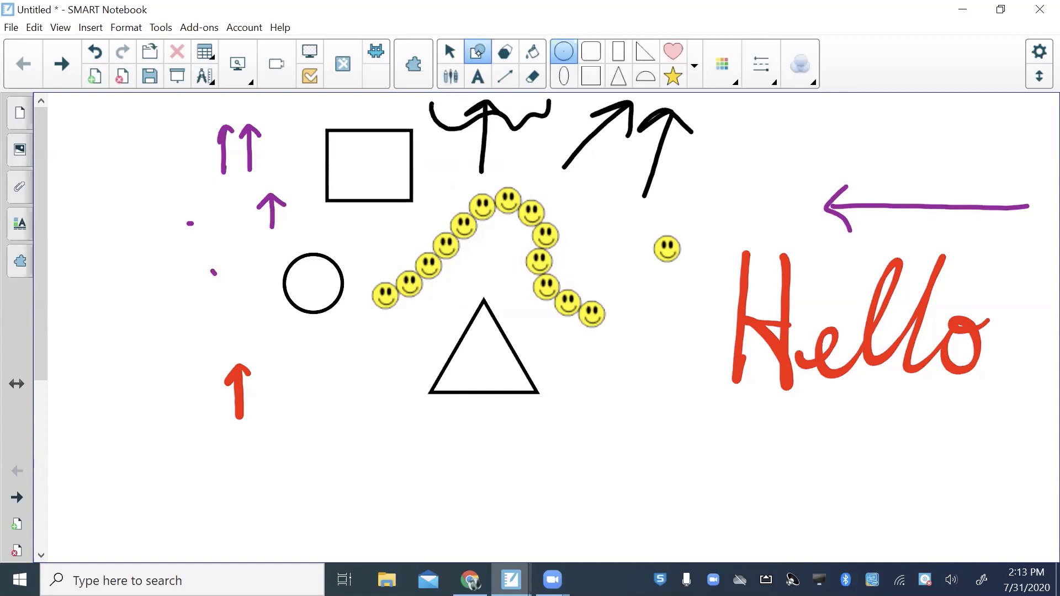
left_click_drag(730, 178, 765, 213)
left_click(618, 51)
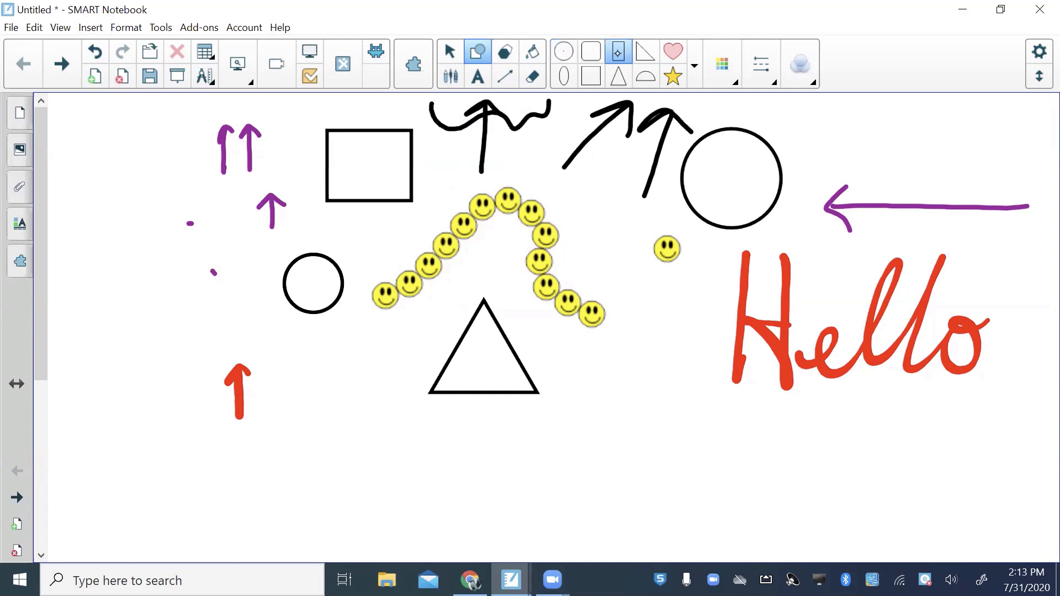
left_click_drag(589, 221, 706, 301)
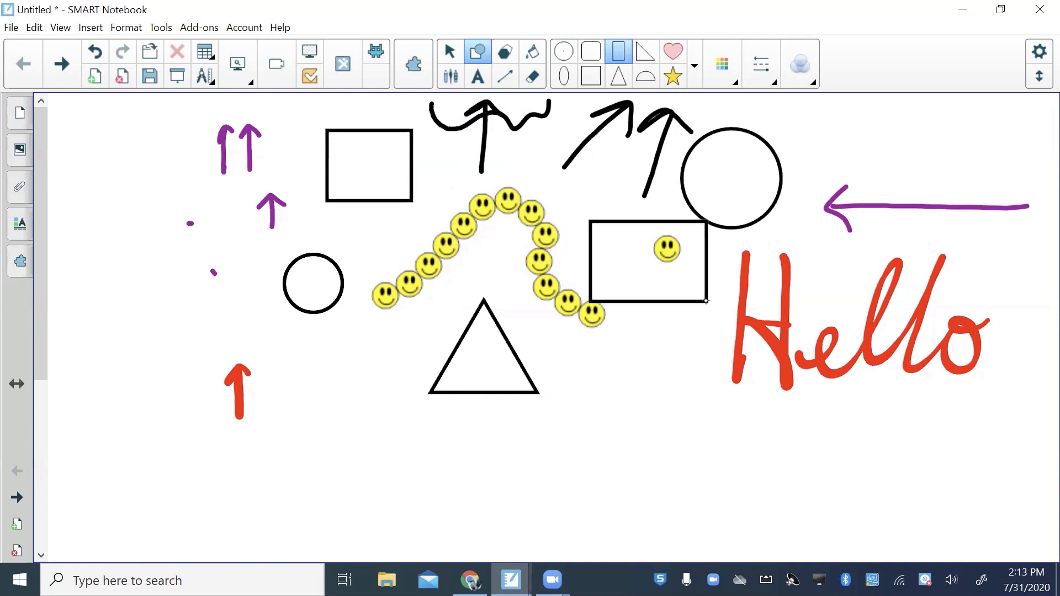
Add a new page and handwrite the word "hat" on it with the black pen
left_click(95, 76)
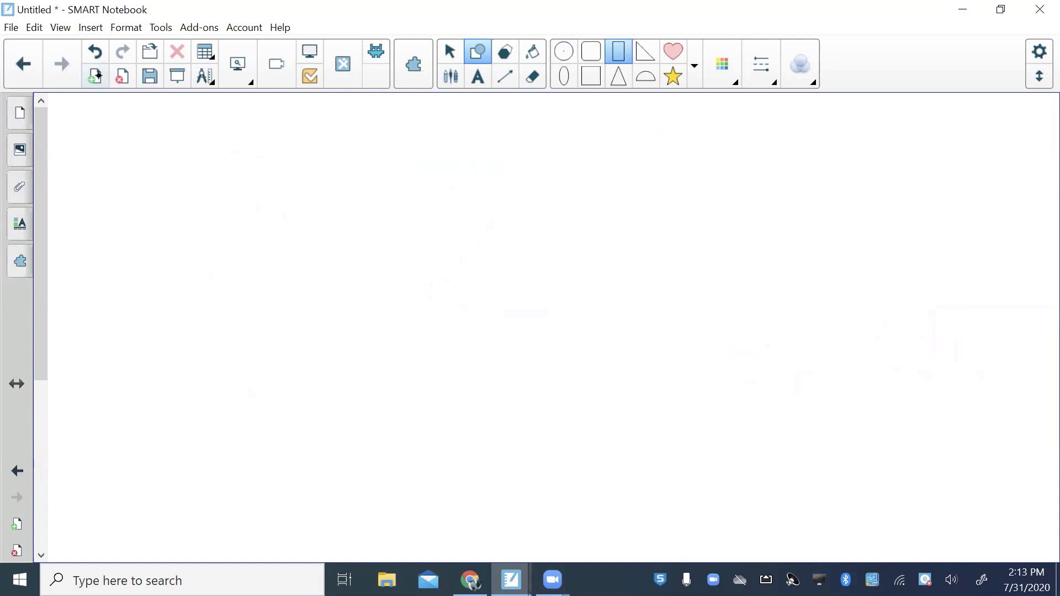
left_click(450, 76)
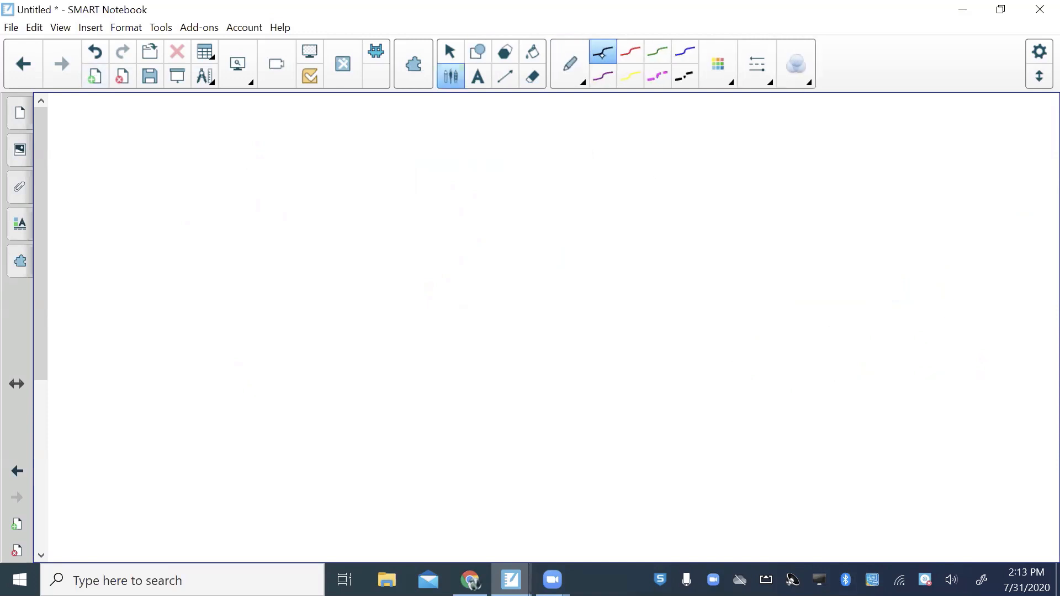
mouse_move(341, 220)
left_mouse_down()
mouse_move(342, 266)
mouse_move(368, 269)
mouse_move(385, 254)
mouse_move(399, 264)
left_mouse_up()
mouse_move(409, 214)
left_mouse_down()
mouse_move(413, 270)
mouse_move(428, 237)
left_mouse_up()
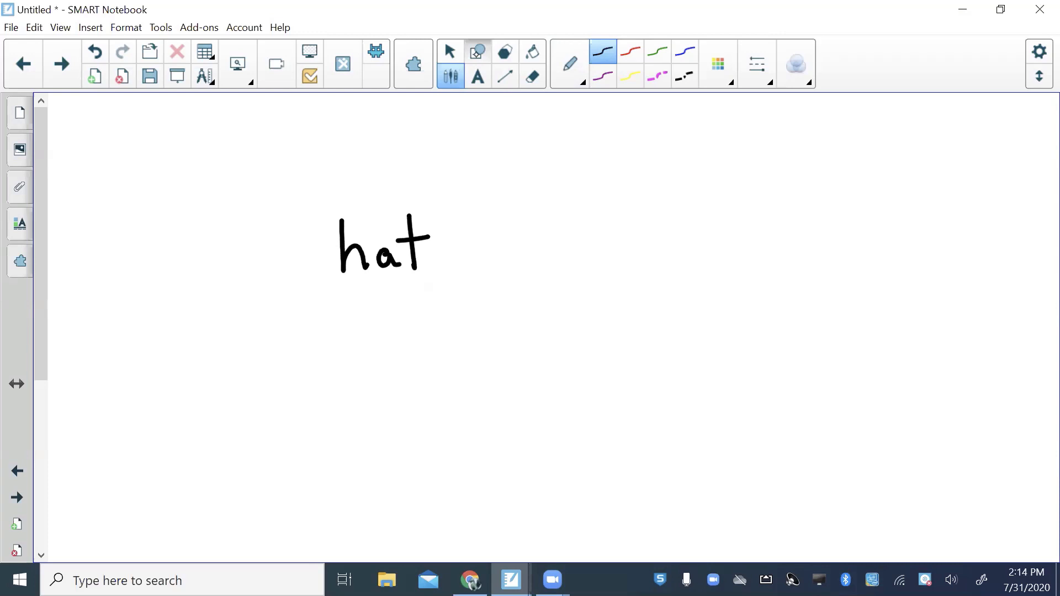
Draw a rounded rectangle around the handwritten word "hat"
left_click(478, 52)
left_click(590, 54)
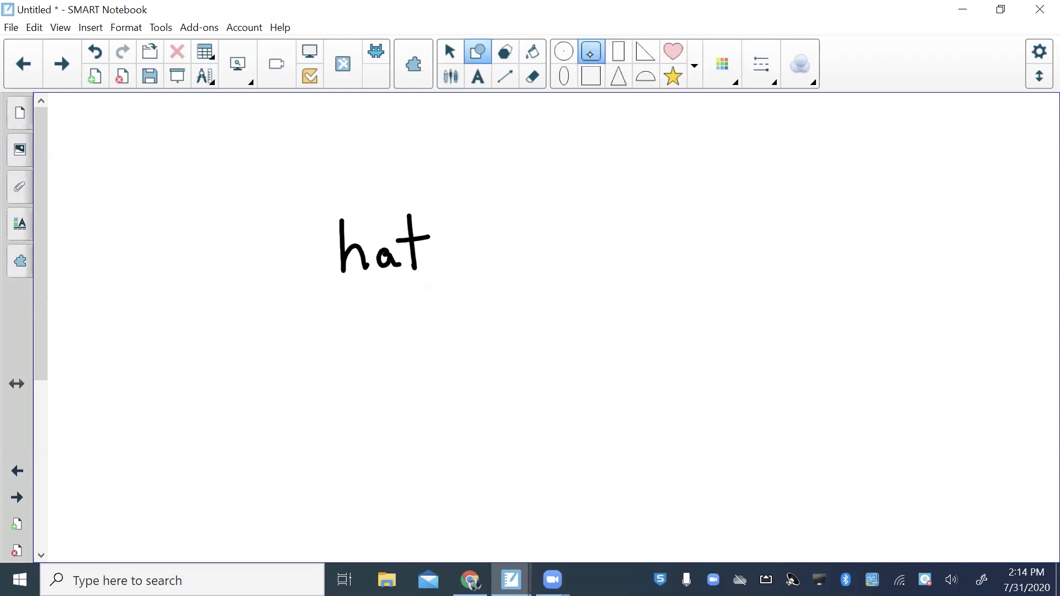
left_click_drag(281, 184, 477, 307)
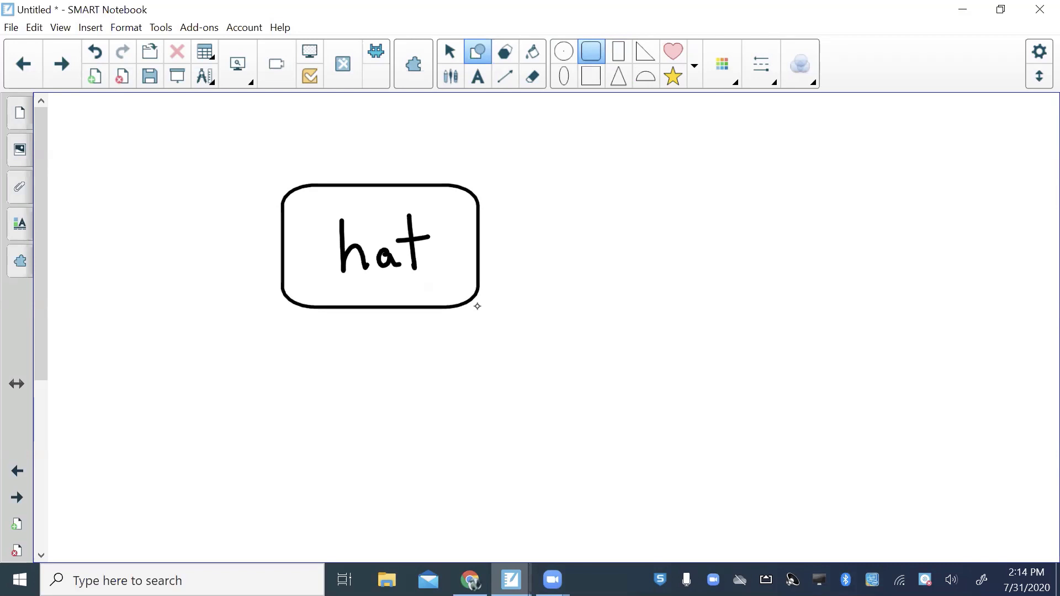
Fill the rounded rectangle around "hat" with light purple
left_click(532, 51)
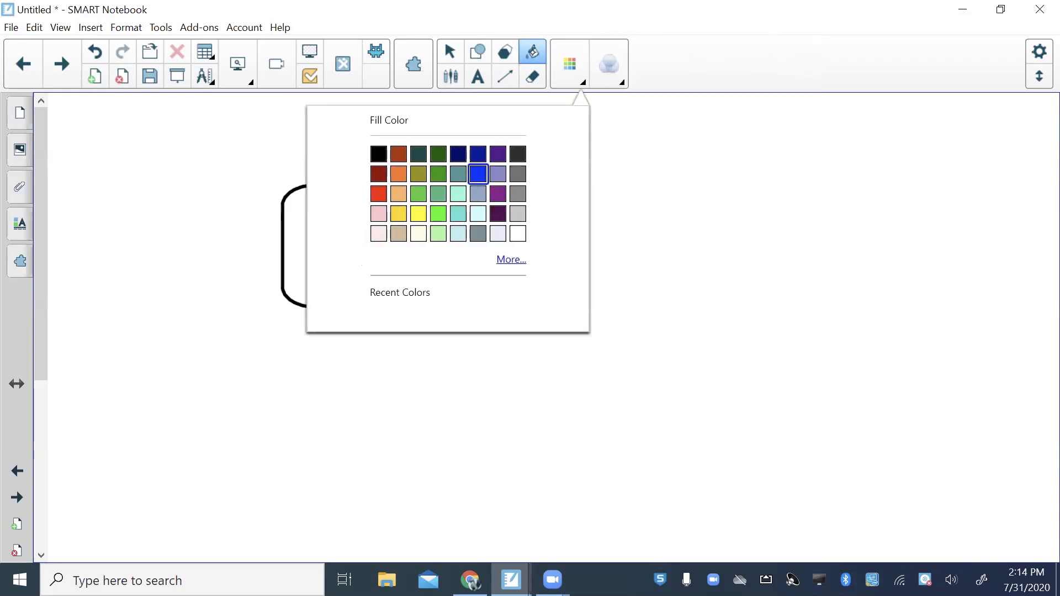
left_click(498, 173)
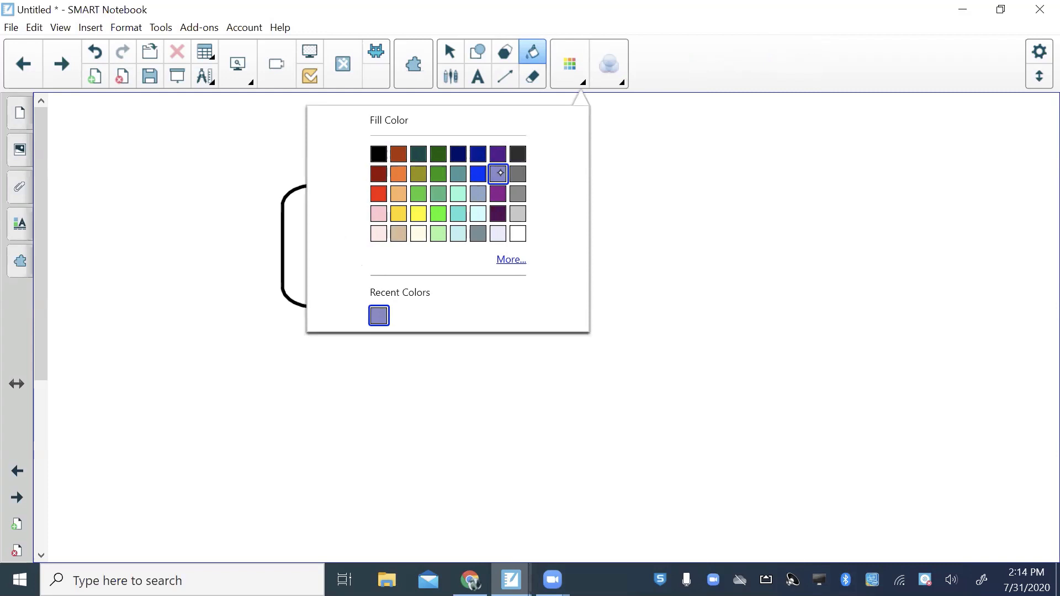
left_click(574, 73)
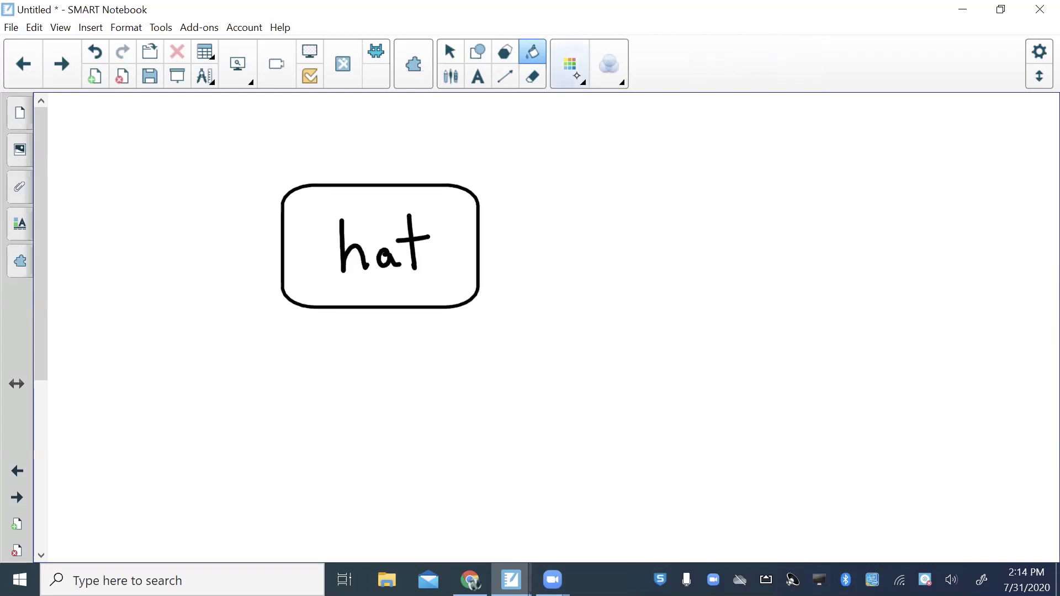
left_click(446, 214)
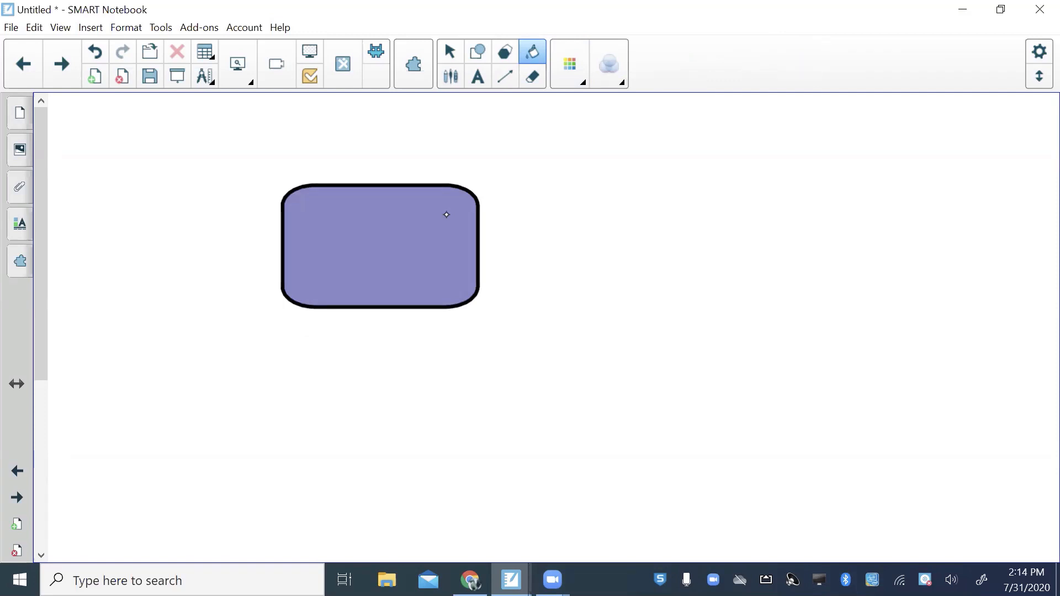
Select the filled rounded rectangle and move it around slightly over the hidden word
left_click(449, 51)
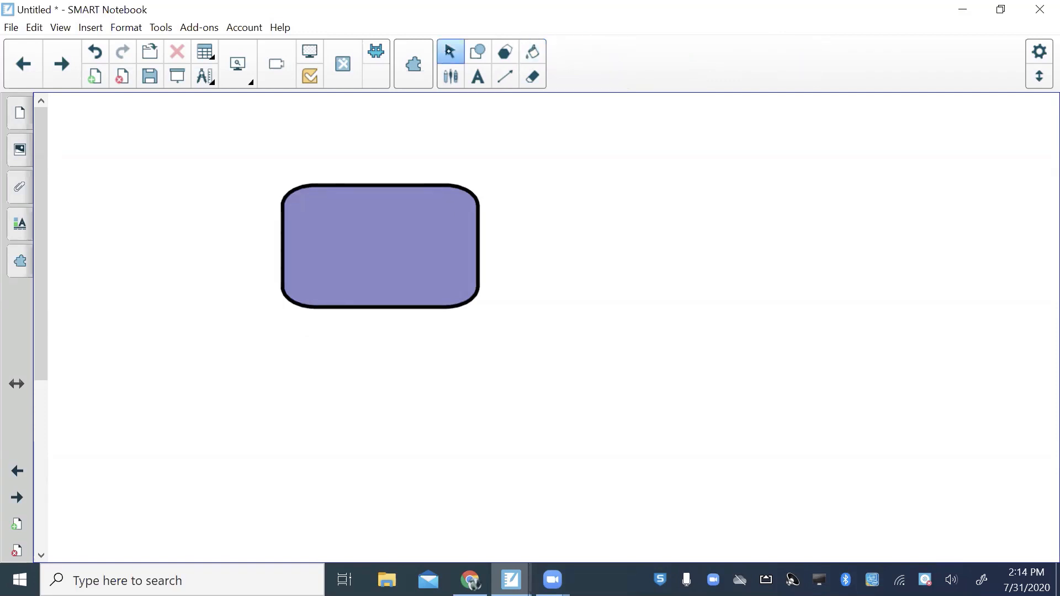
left_click_drag(381, 246, 404, 223)
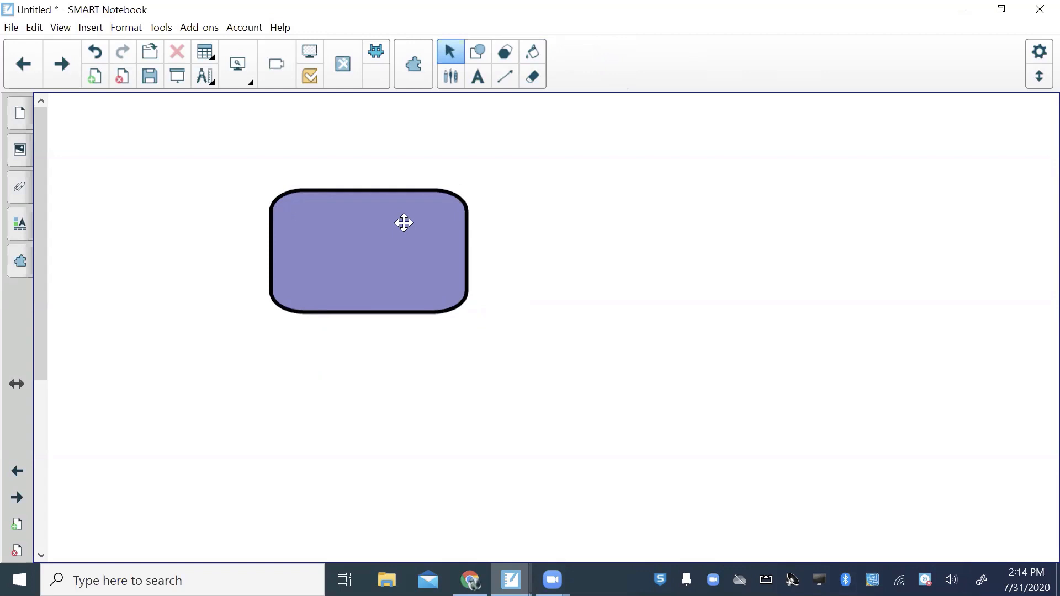
mouse_move(404, 223)
left_mouse_down()
mouse_move(371, 293)
mouse_move(419, 229)
mouse_move(405, 217)
left_mouse_up()
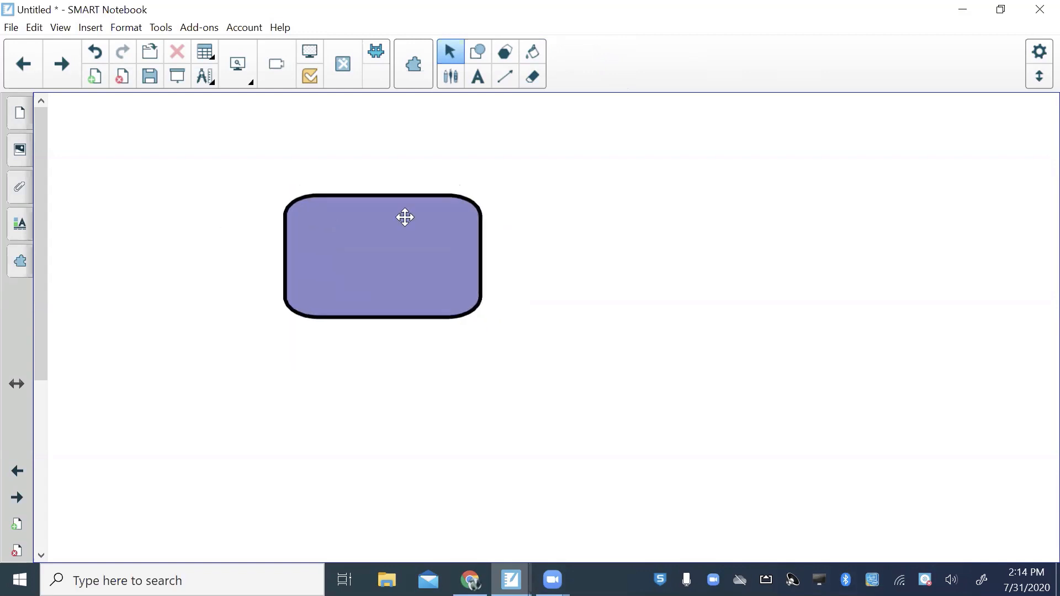
Draw a purple up arrow with the pen above the filled rounded rectangle
left_click(451, 77)
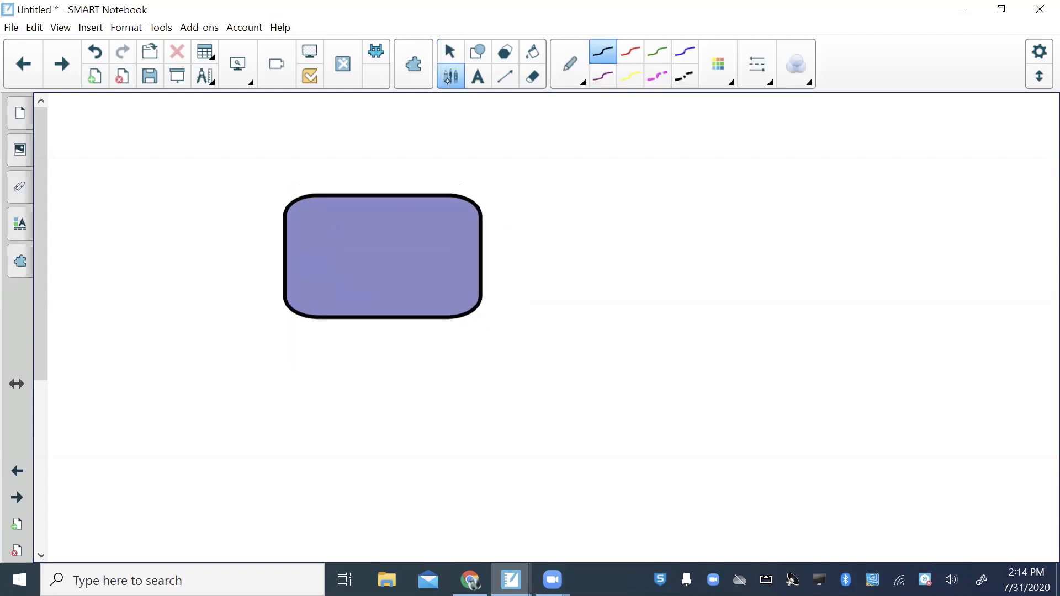
left_click(603, 77)
mouse_move(370, 157)
left_mouse_down()
mouse_move(359, 113)
mouse_move(384, 118)
left_mouse_up()
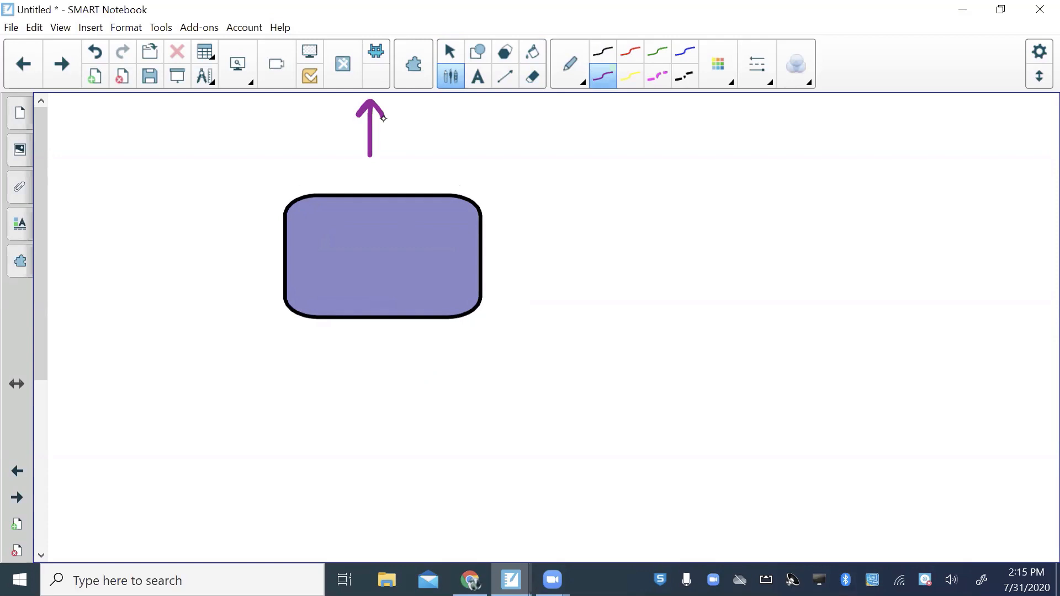
Draw a T-chart beside the filled shape using a long horizontal line crossed by a vertical line with the solid black Line tool
left_click(504, 51)
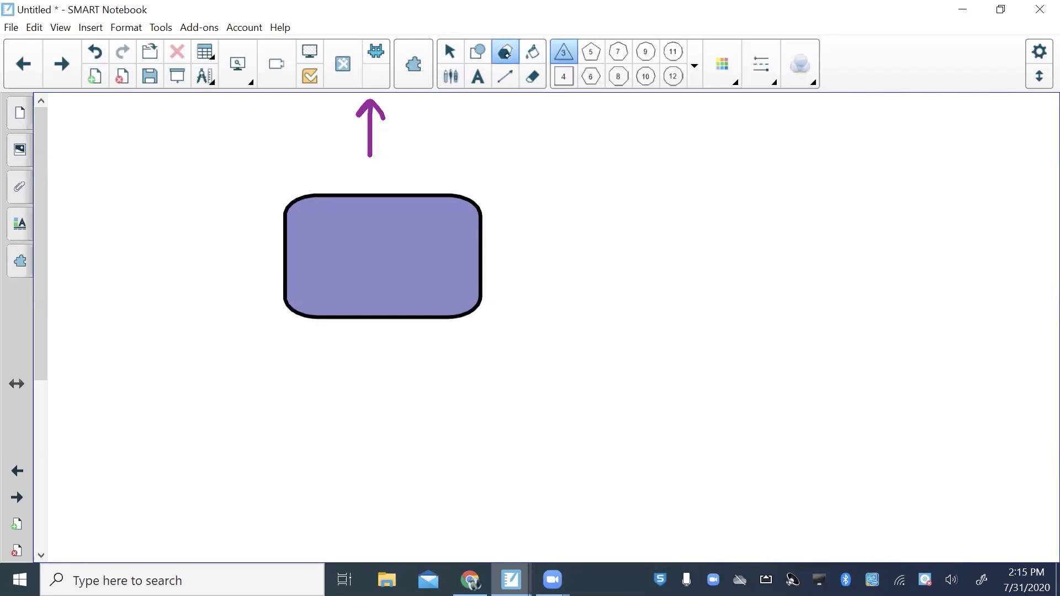
left_click(478, 76)
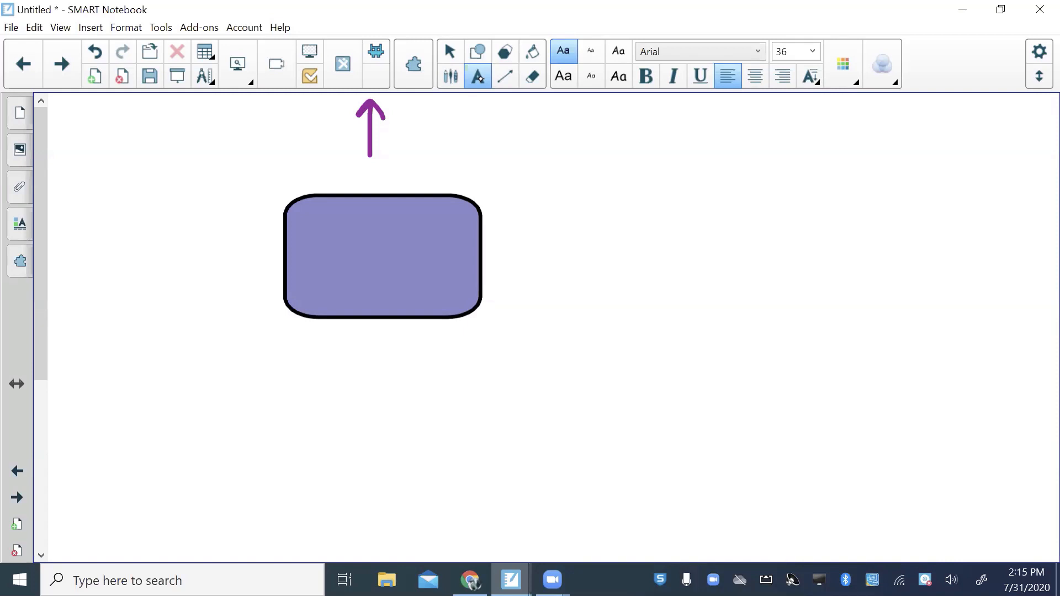
left_click(504, 76)
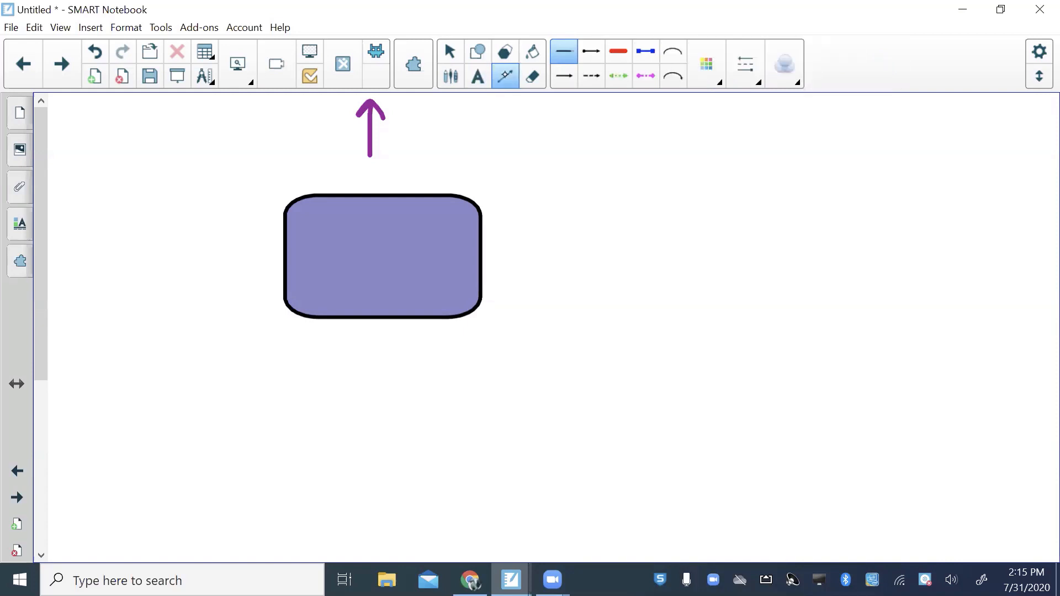
left_click_drag(582, 161, 983, 160)
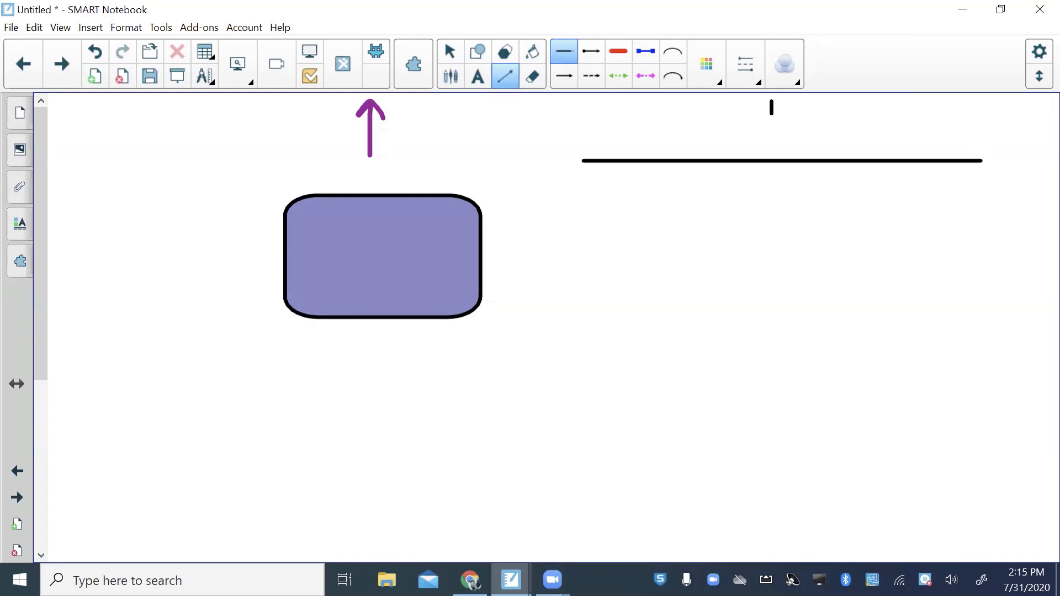
left_click_drag(771, 115, 771, 476)
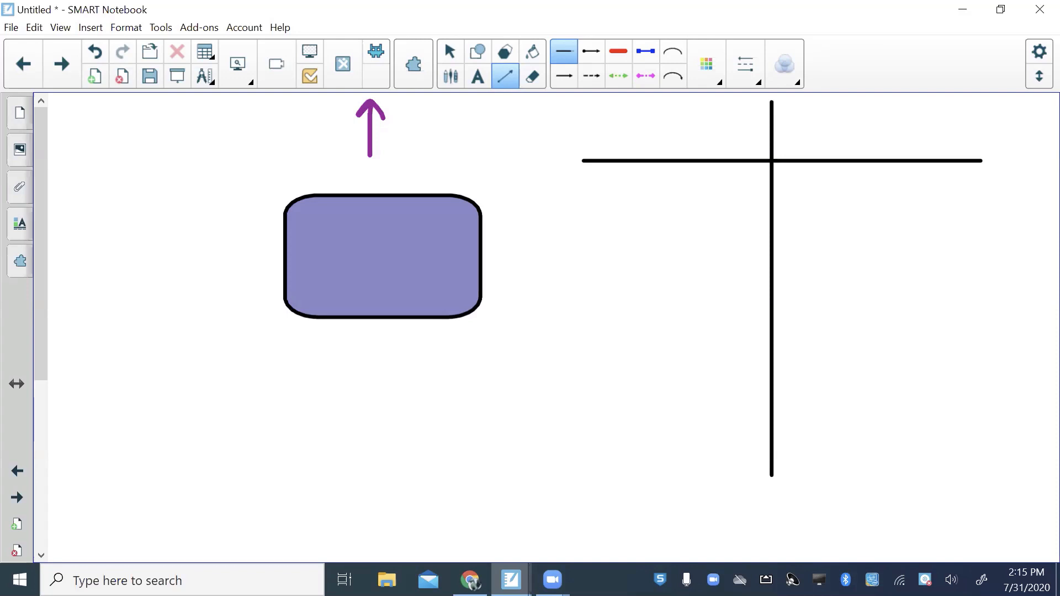
Go to the next page and draw two purple arrows near its upper edge, one curved and one nearly straight, converging upward
left_click(62, 63)
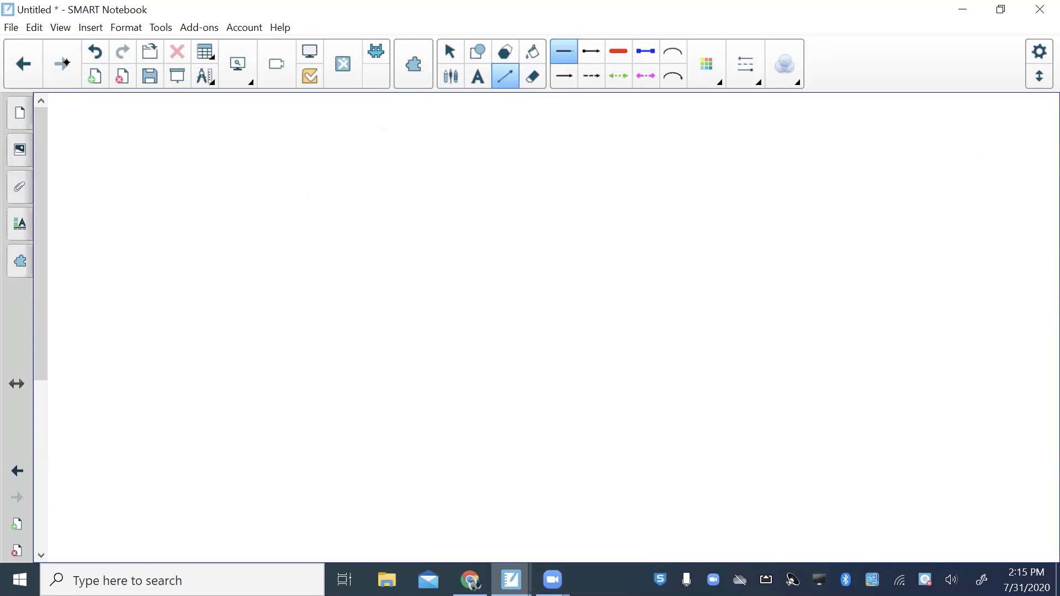
left_click(450, 76)
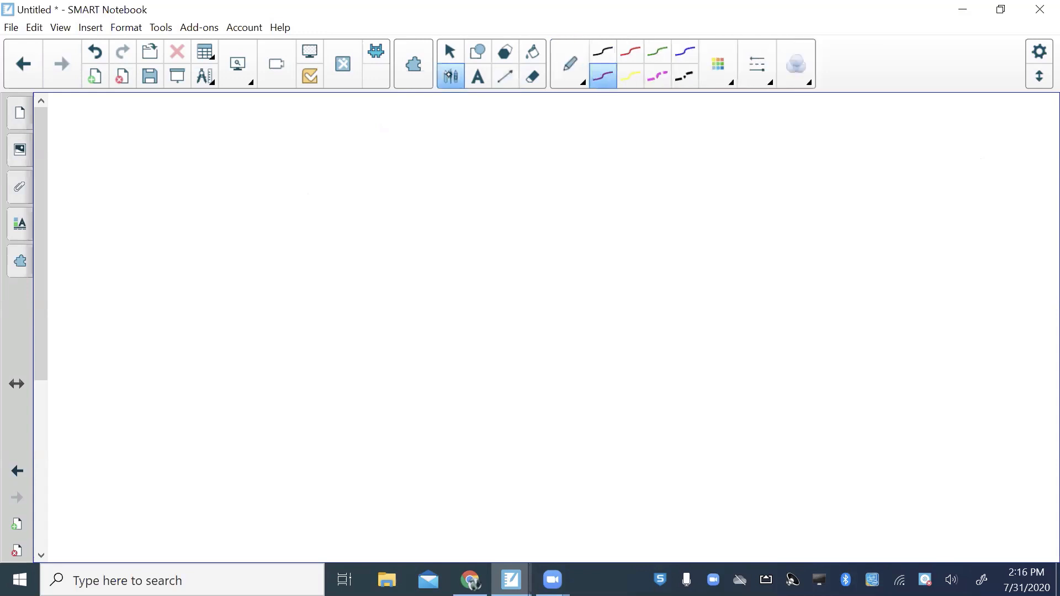
mouse_move(224, 191)
left_mouse_down()
mouse_move(274, 97)
mouse_move(263, 100)
left_mouse_up()
mouse_move(297, 176)
left_mouse_down()
mouse_move(277, 100)
mouse_move(295, 114)
left_mouse_up()
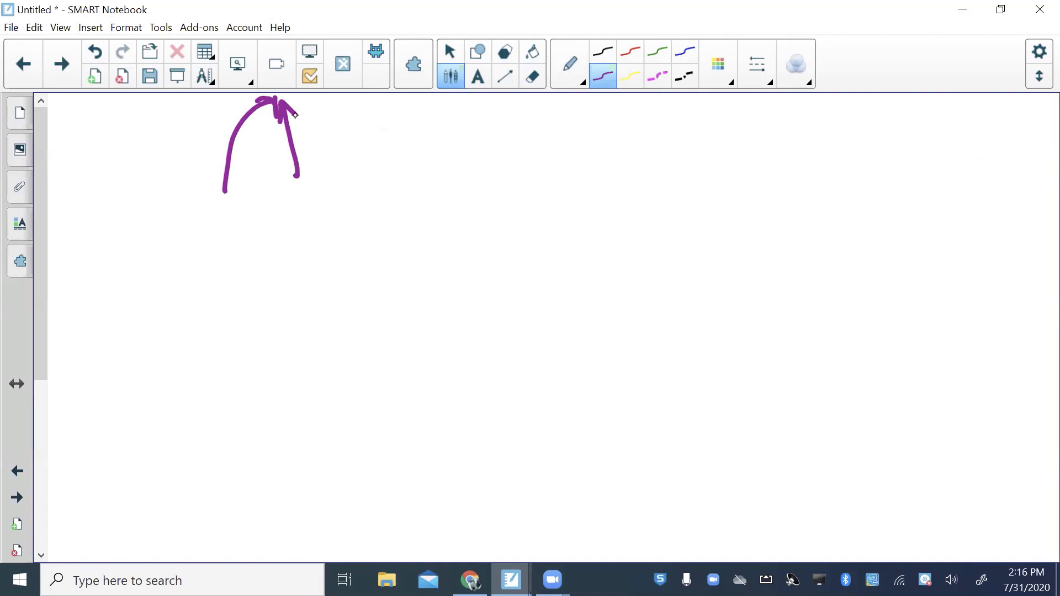
Draw a purple diagonal arrow rising toward the page's upper-right corner, and switch to the Select tool
mouse_move(862, 213)
left_mouse_down()
mouse_move(955, 156)
mouse_move(980, 121)
mouse_move(1025, 140)
left_mouse_up()
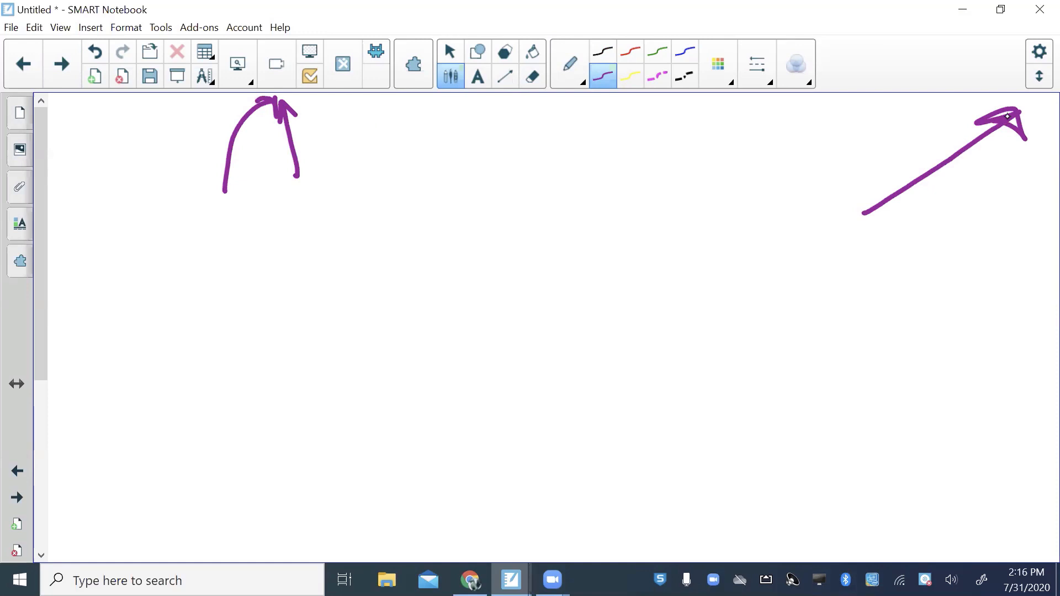
left_click(451, 50)
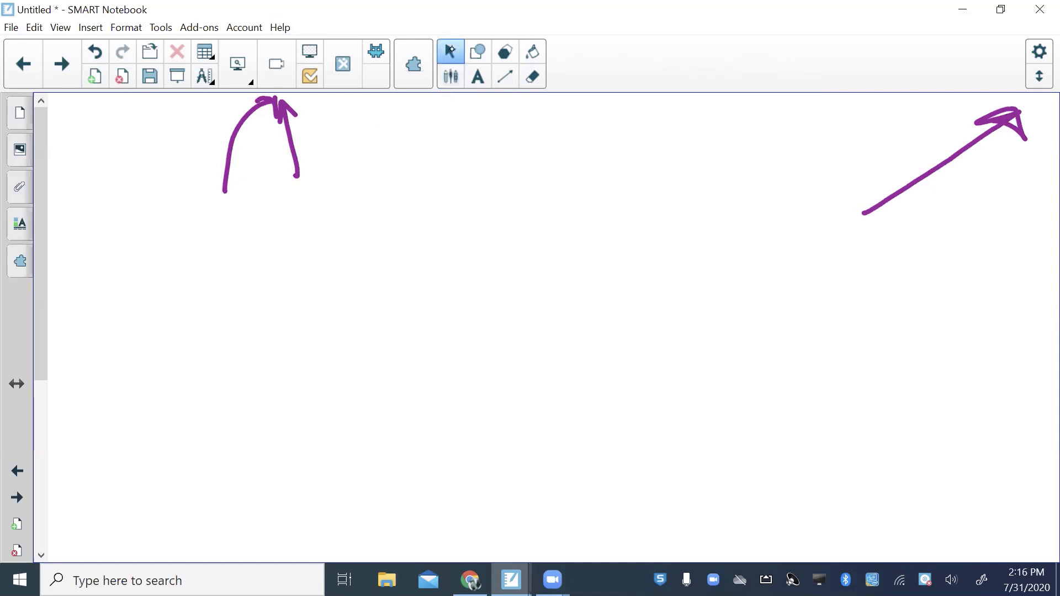
Remove SMART Recorder from the toolbar through toolbar customization, add it back beside View Screens, and close the customization
left_click(1038, 52)
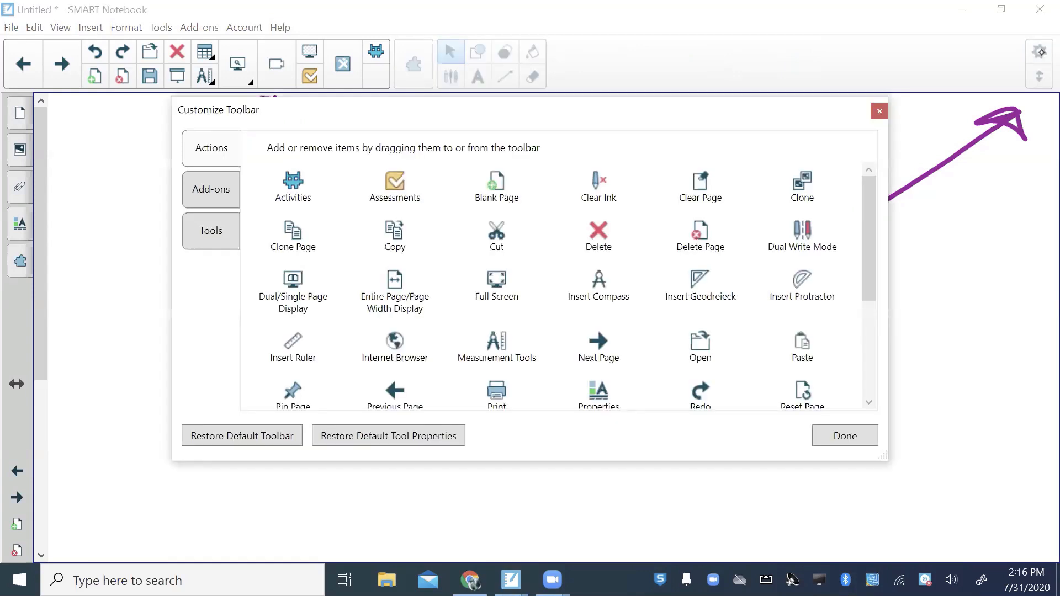
left_click_drag(277, 64, 451, 333)
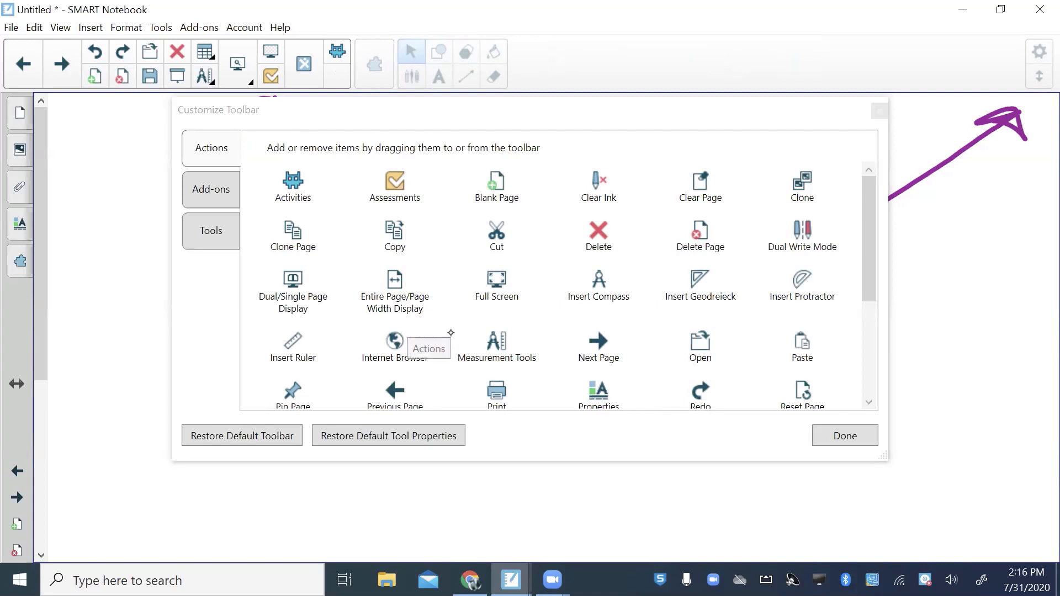
scroll(870, 344, "down", 5)
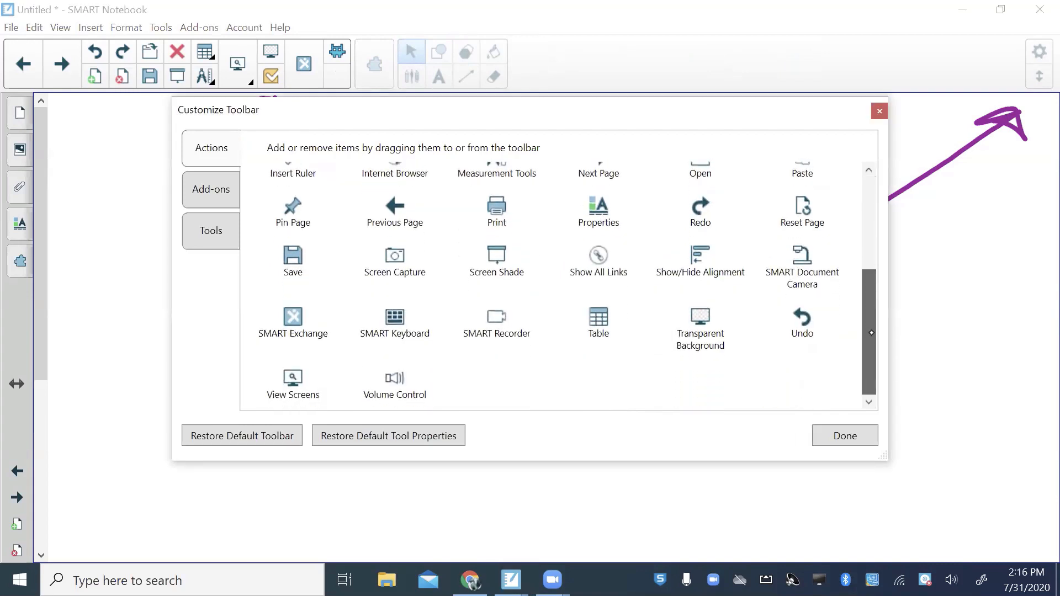
scroll(869, 344, "up", 2)
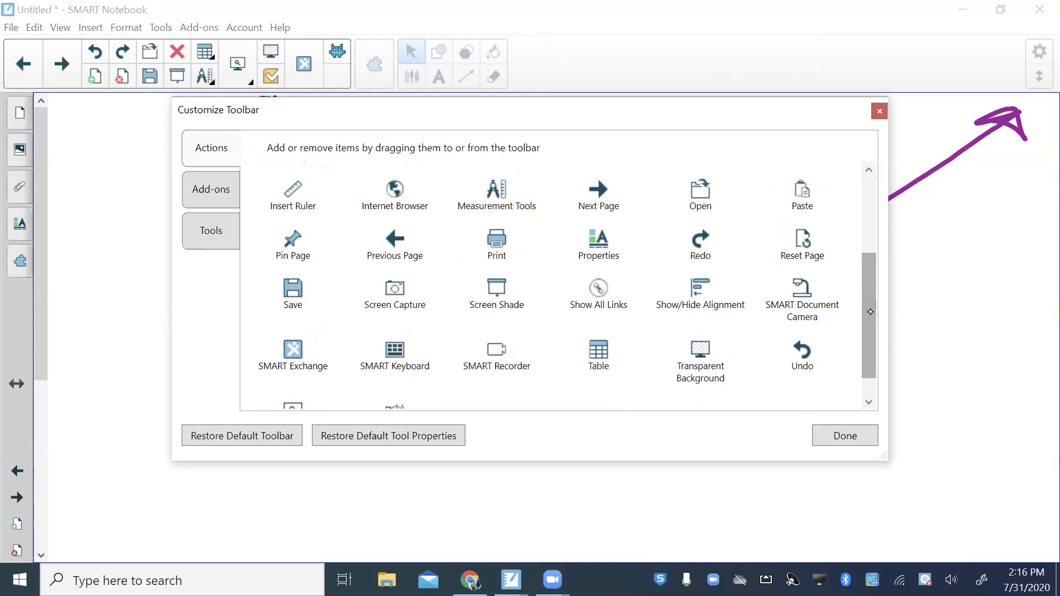
mouse_move(495, 351)
left_mouse_down()
mouse_move(385, 250)
mouse_move(259, 72)
left_mouse_up()
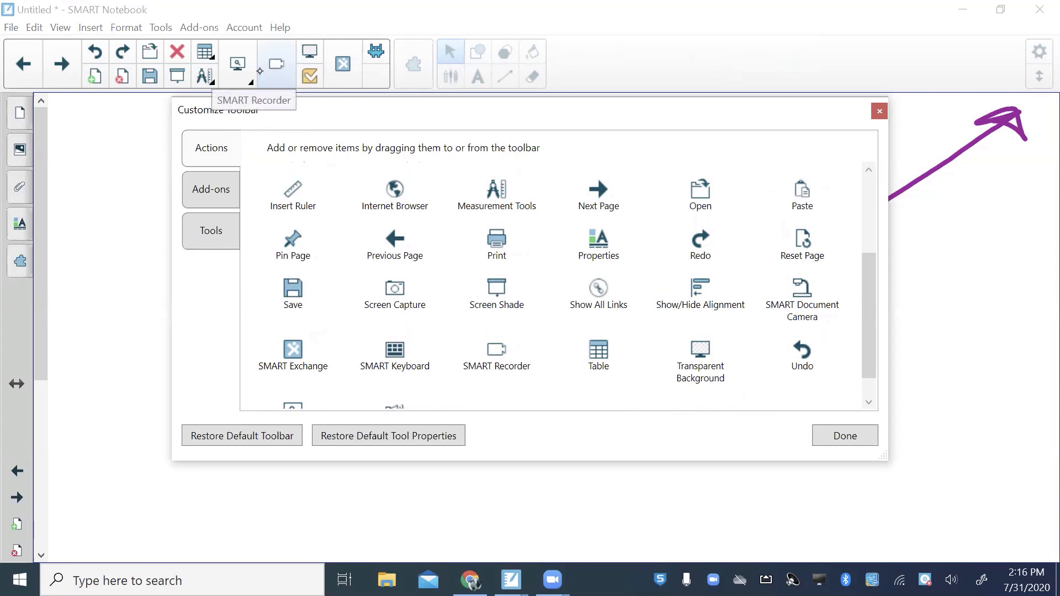
left_click(880, 112)
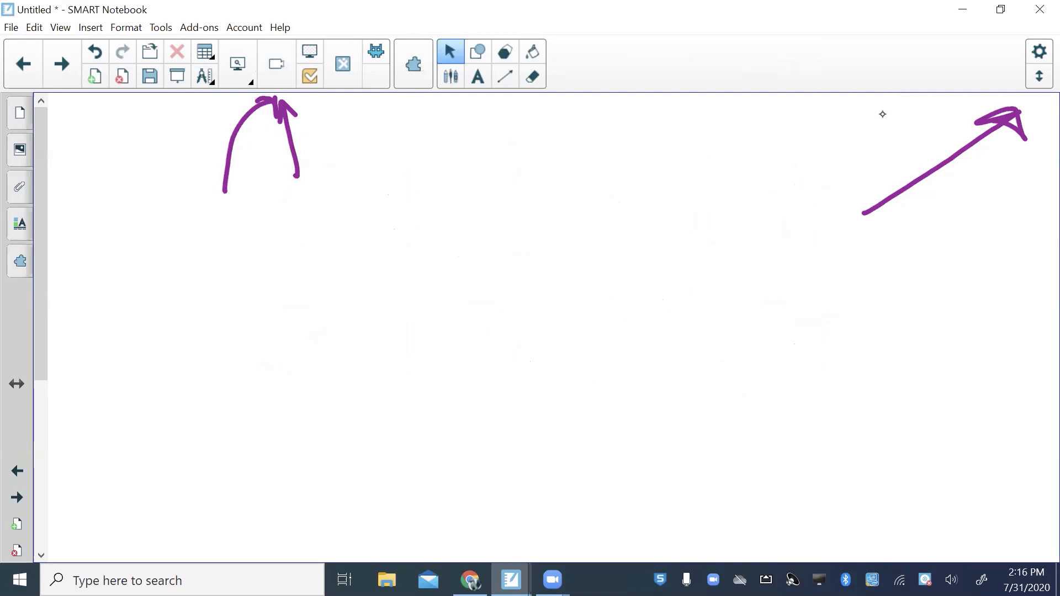
Minimize the untitled notebook, then switch to the ELD Example notebook and maximize its window
left_click(963, 10)
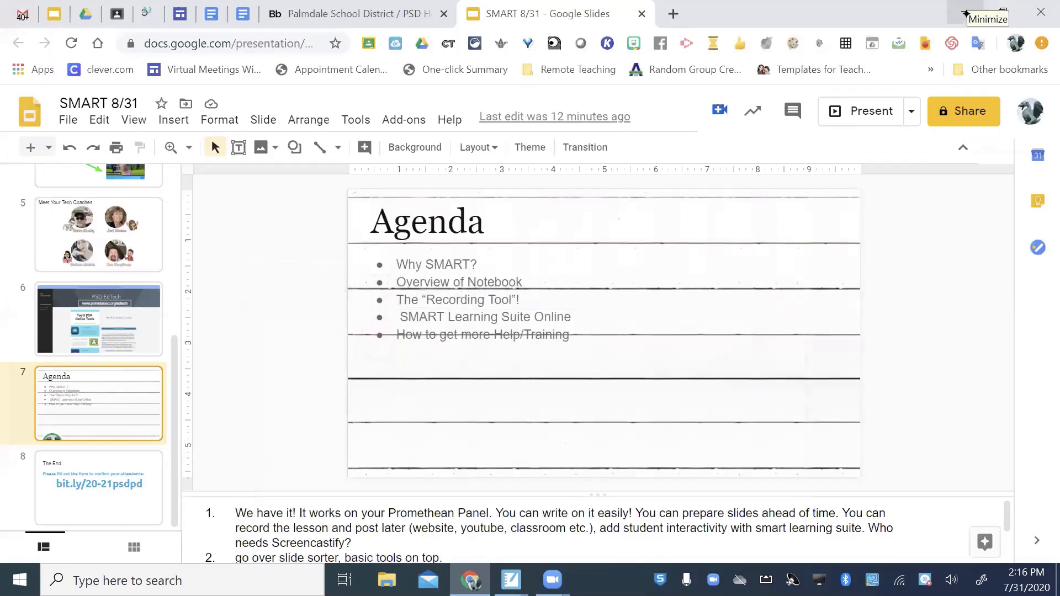
mouse_move(511, 580)
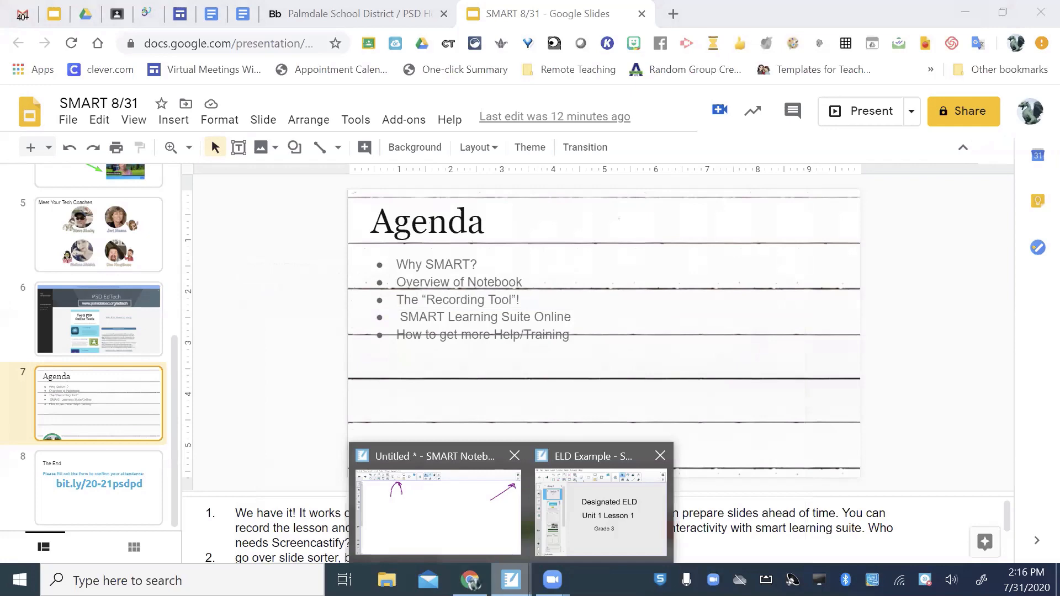
left_click(603, 504)
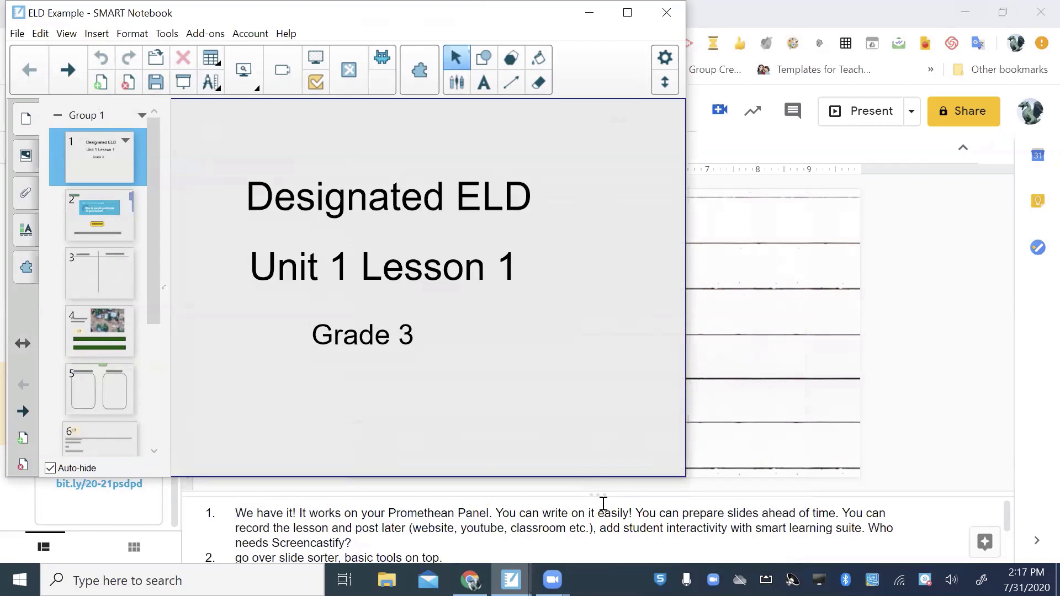
left_click(627, 13)
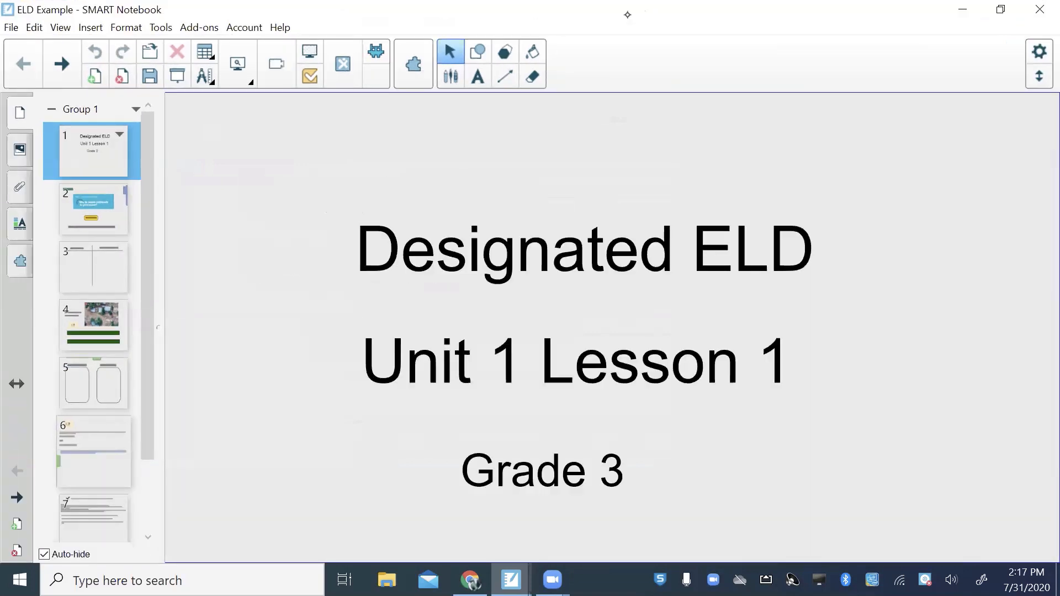